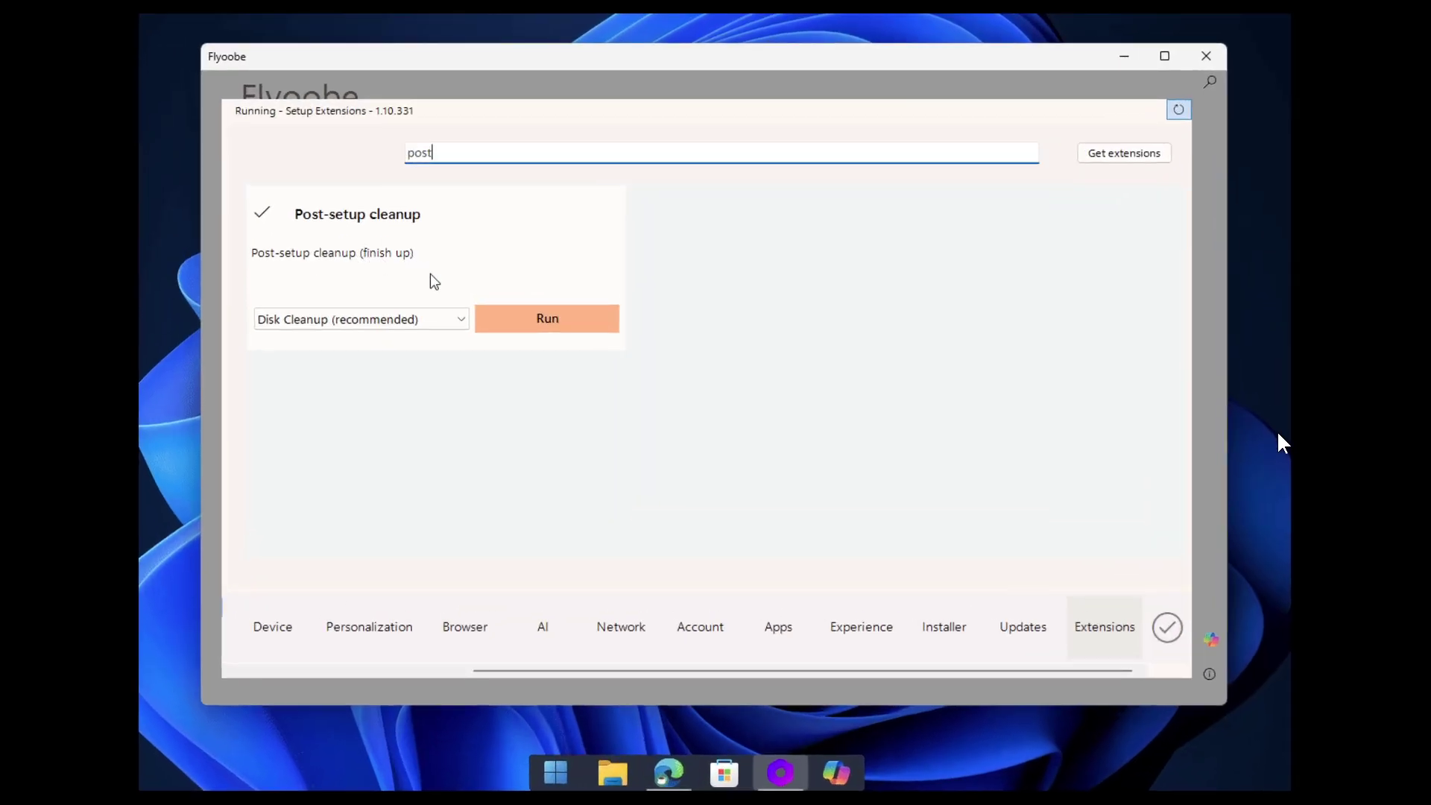
Step: Clear the extension search so the full list returns, scrolling down to Windows 11 Honest Mode
left_click(461, 319)
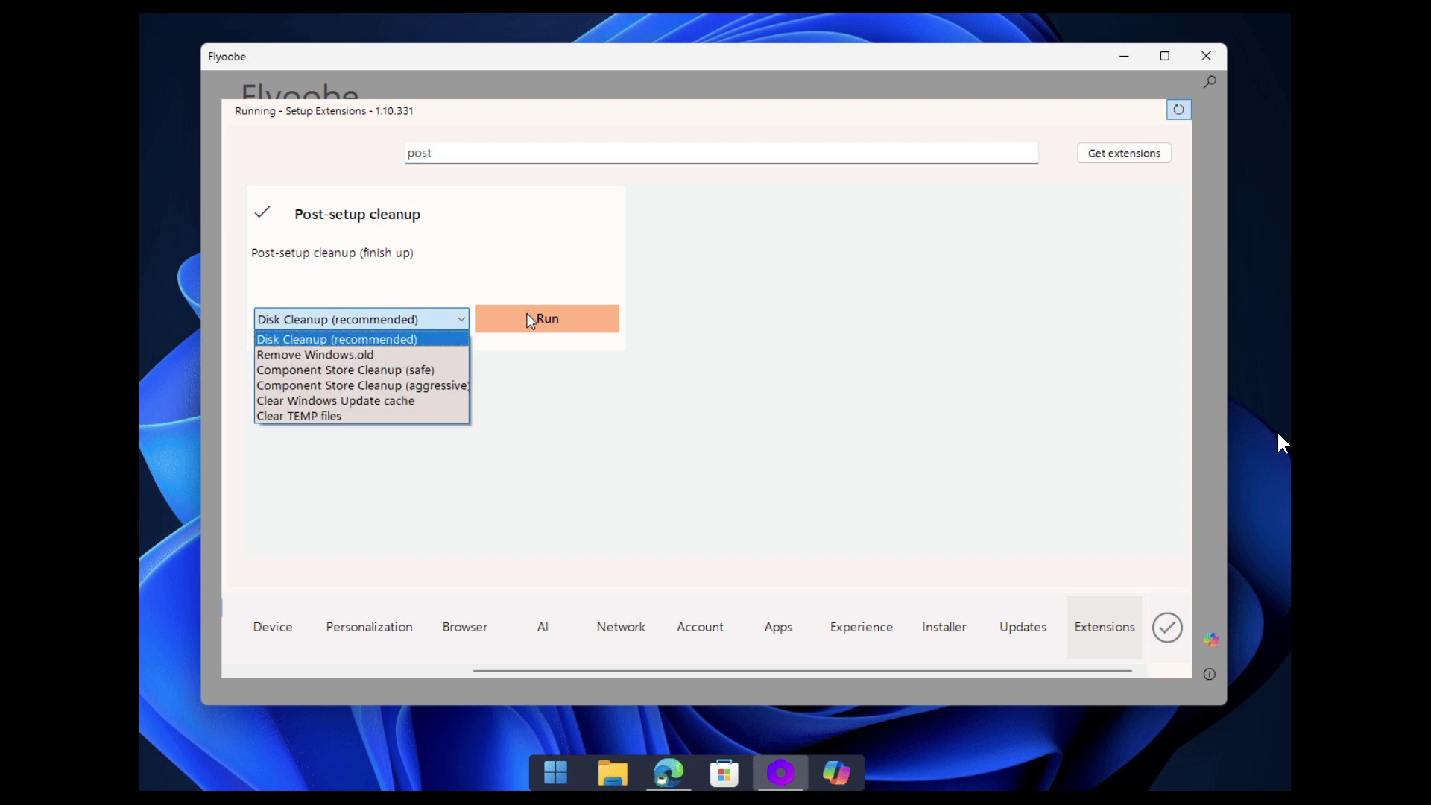
left_click(1179, 110)
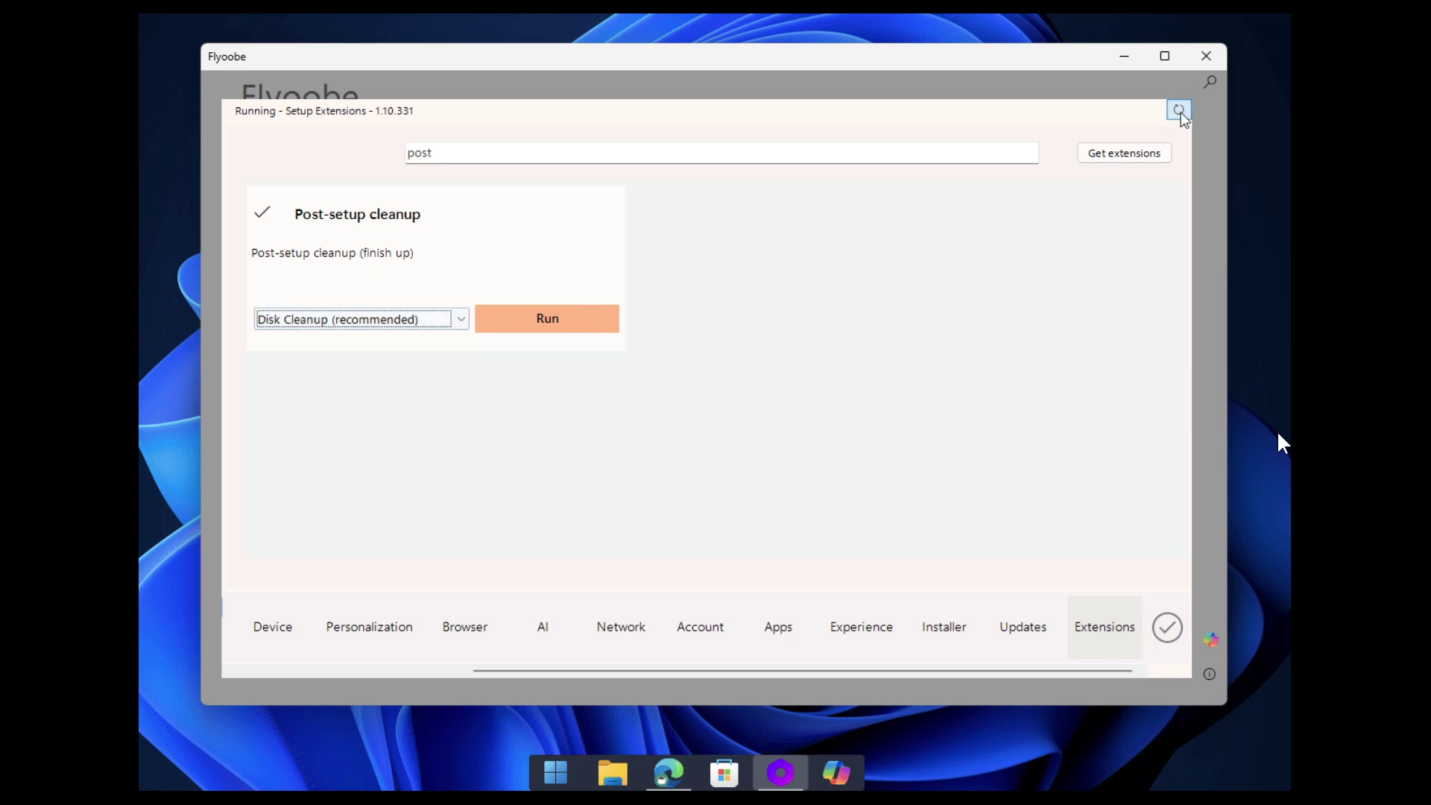
left_click_drag(1182, 204, 1156, 402)
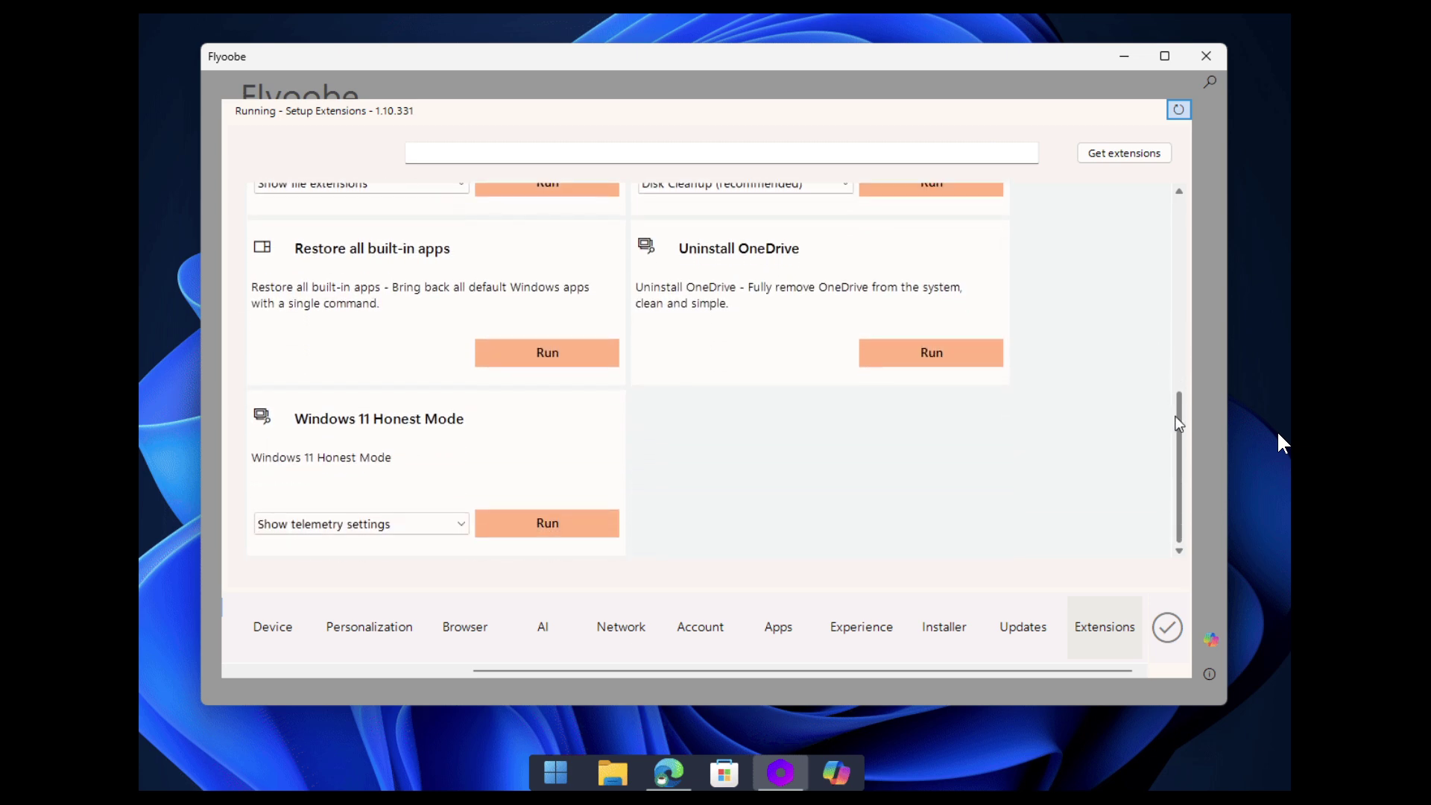
left_click(426, 526)
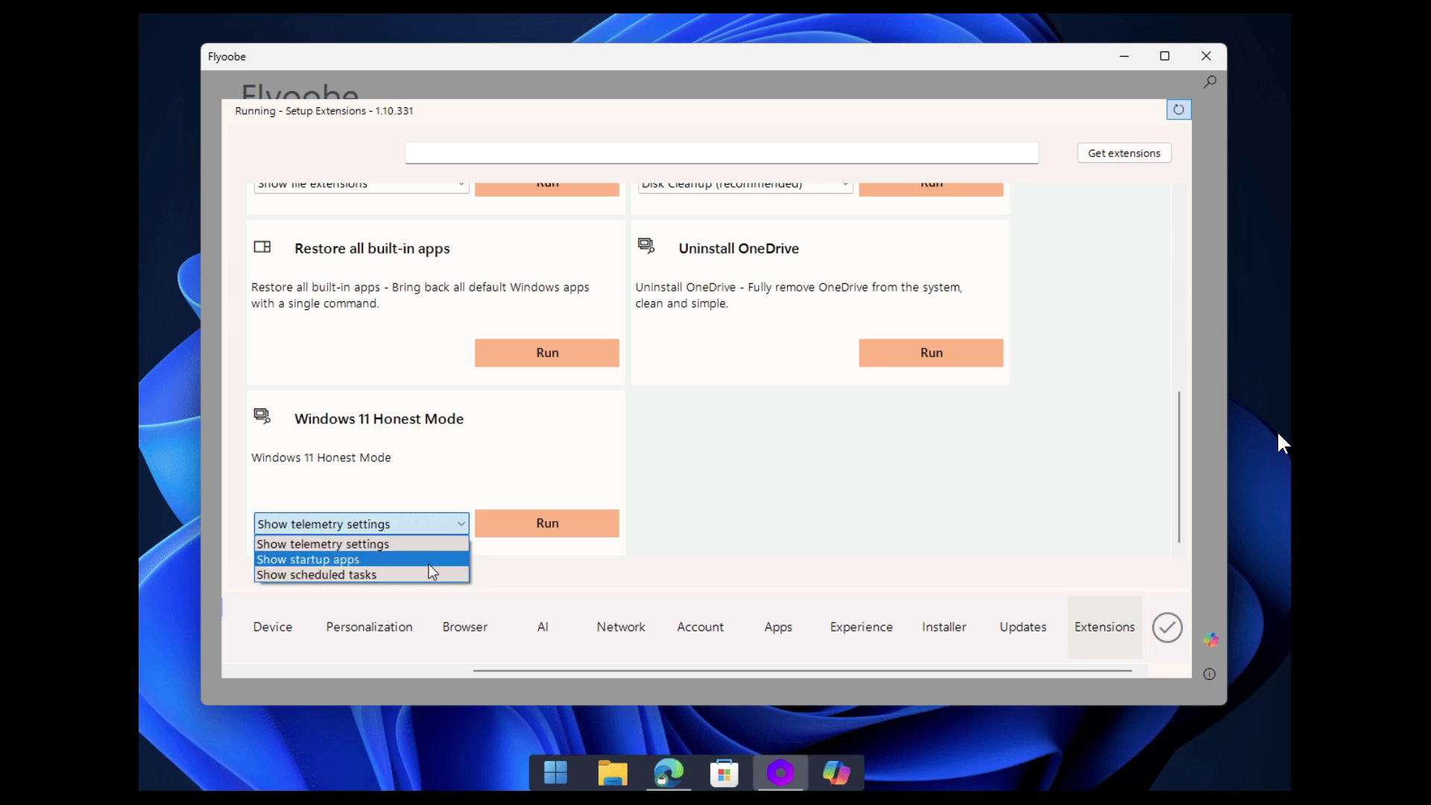
Step: Start installing an extension via Get extensions > Install from URL, then cancel it
left_click(1150, 154)
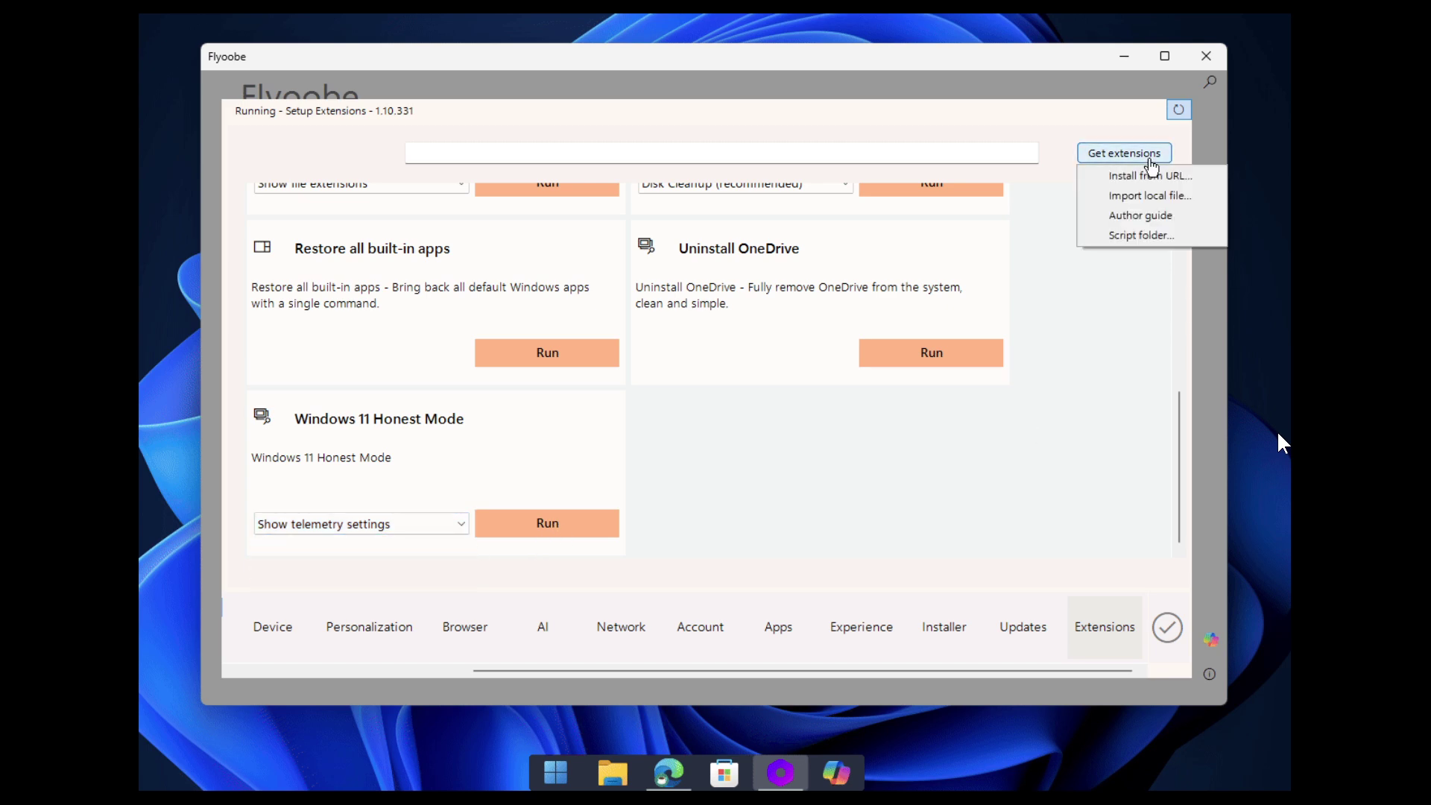
left_click(1215, 177)
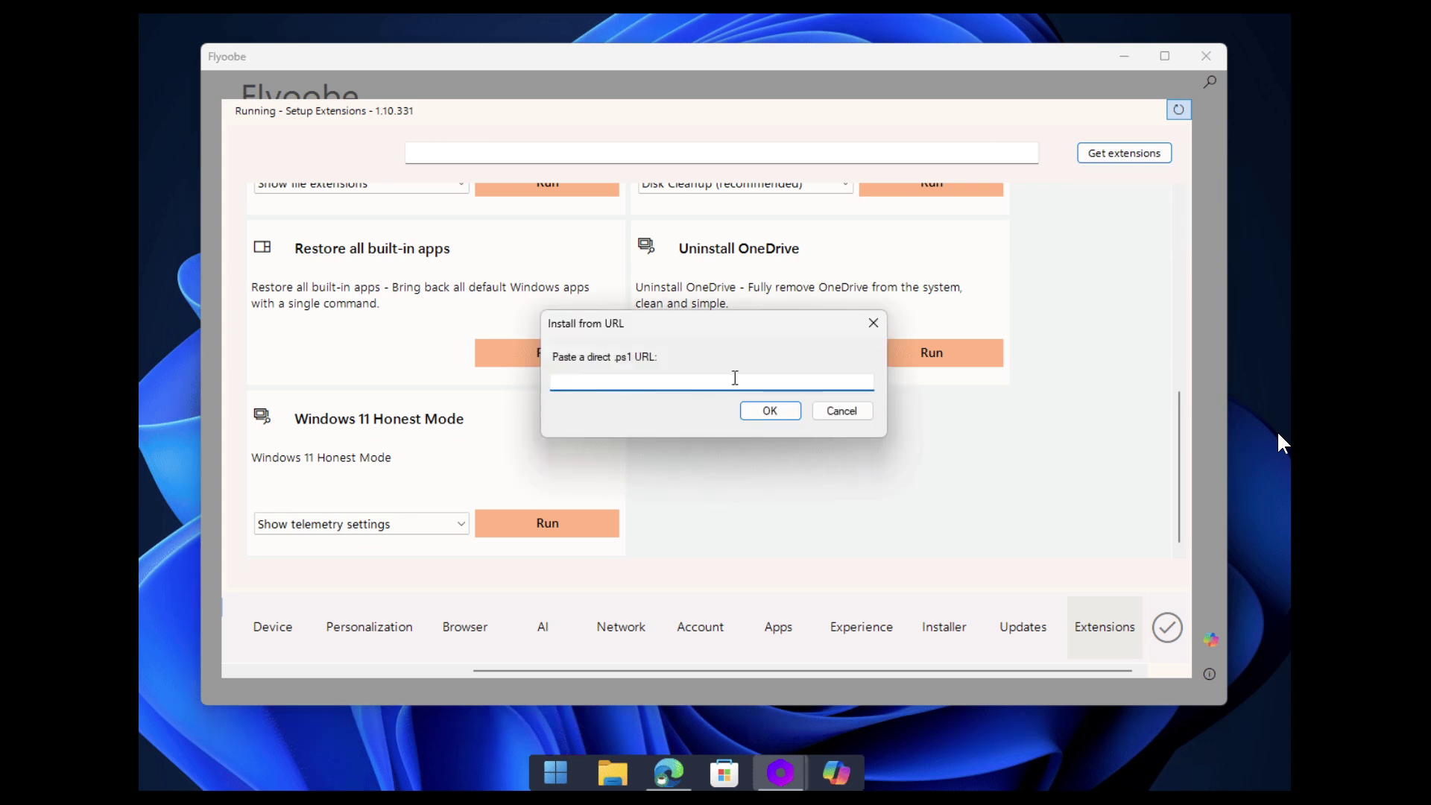
left_click(855, 412)
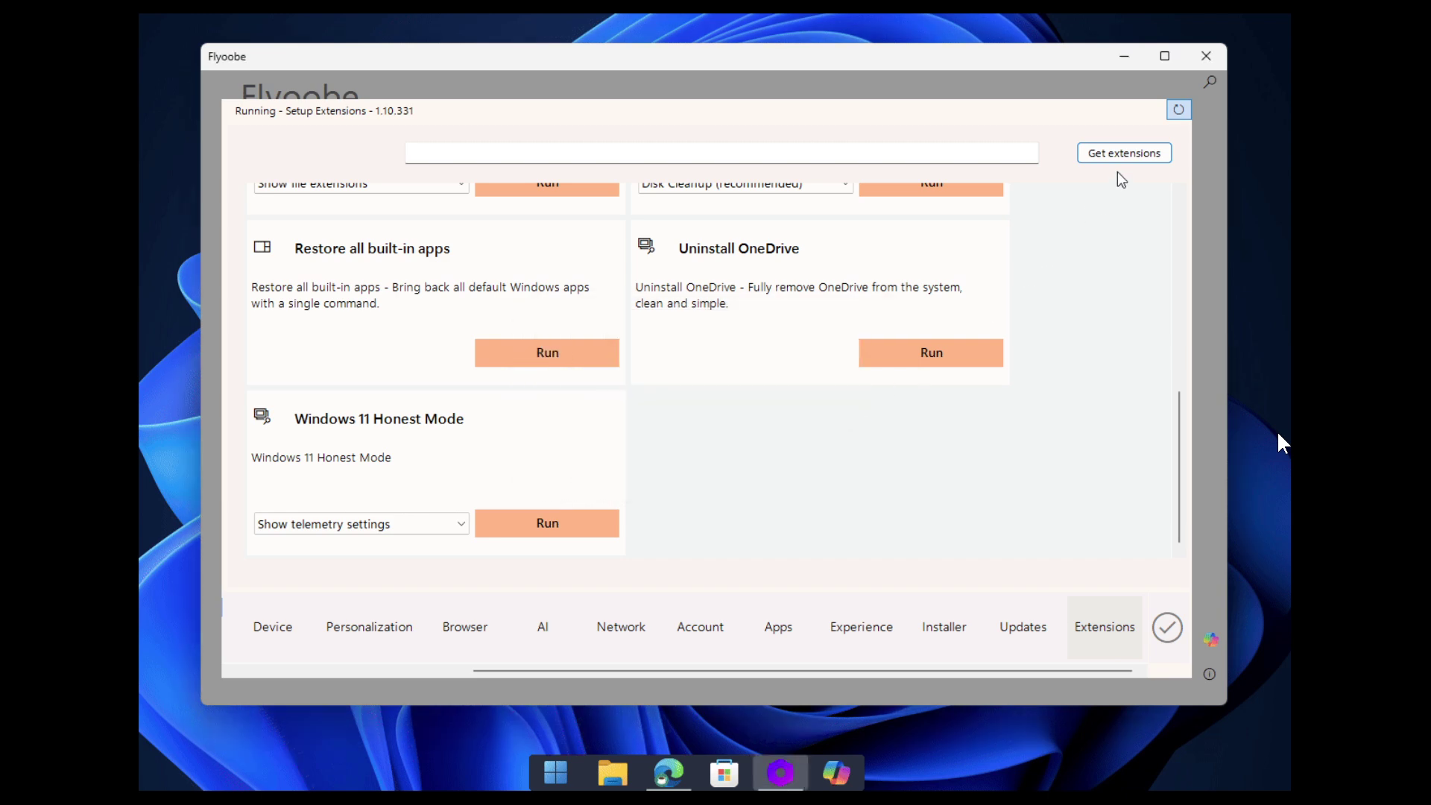
left_click(1152, 155)
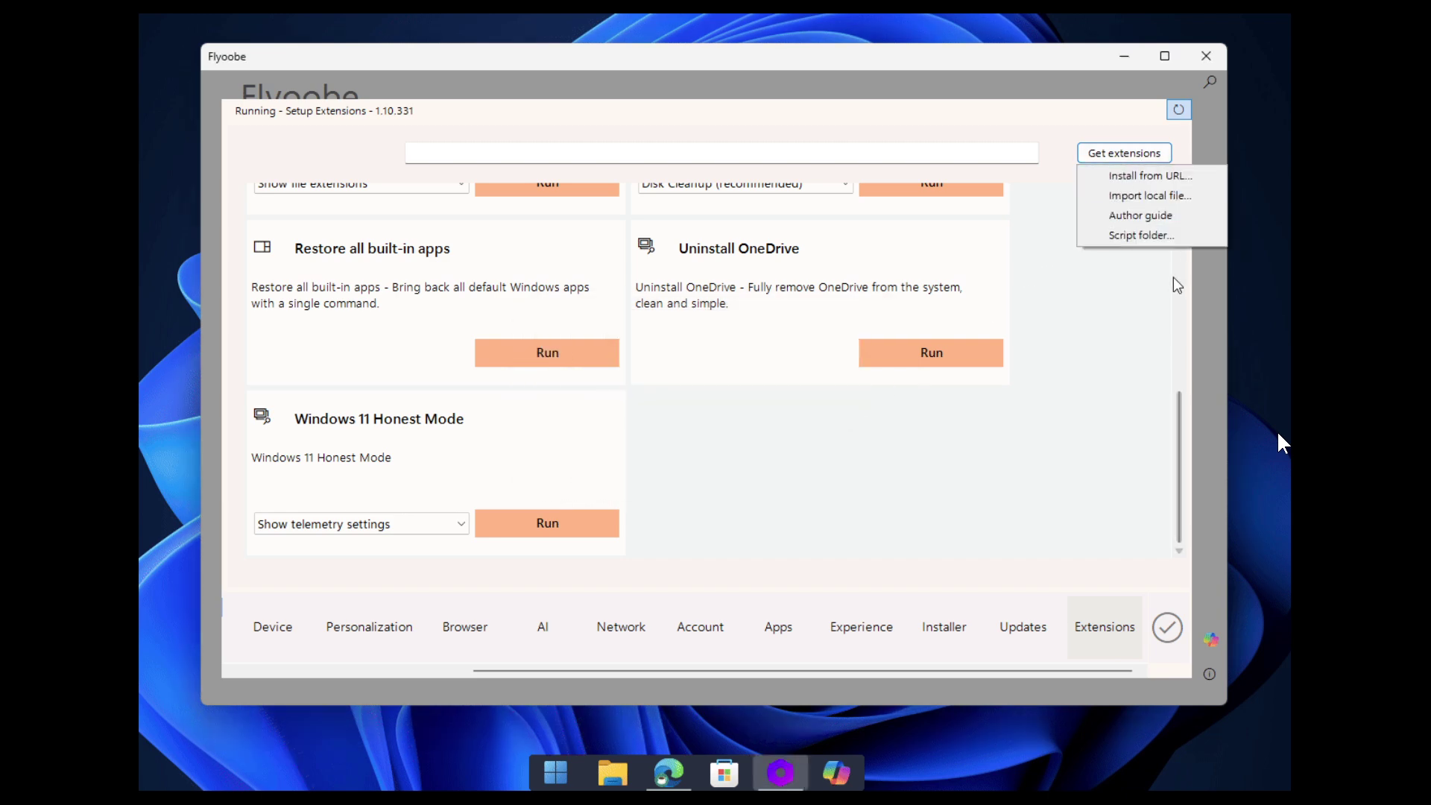
left_click_drag(1077, 671, 395, 656)
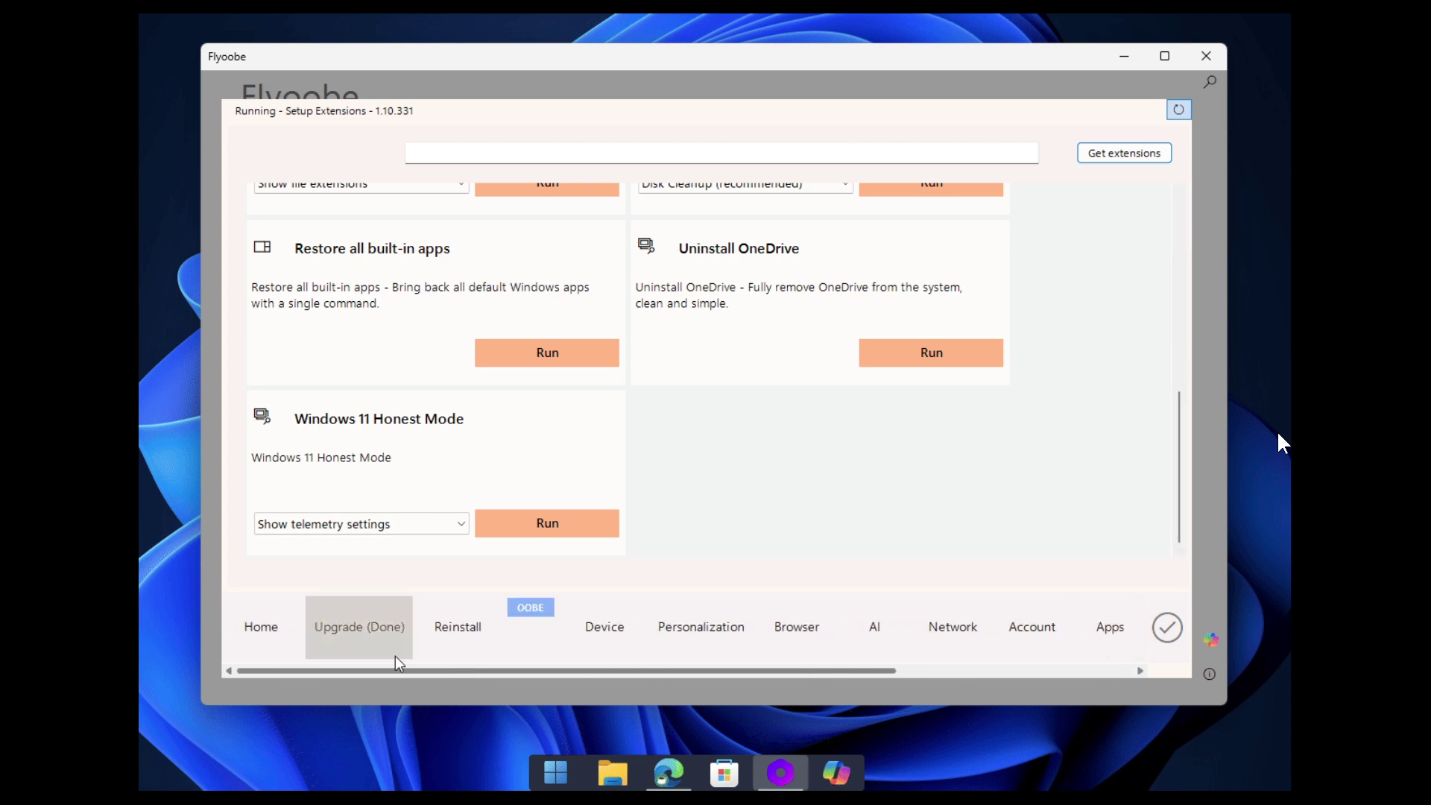
Step: Go Home, move and enlarge the window, view Install from image, then return Home
left_click(271, 628)
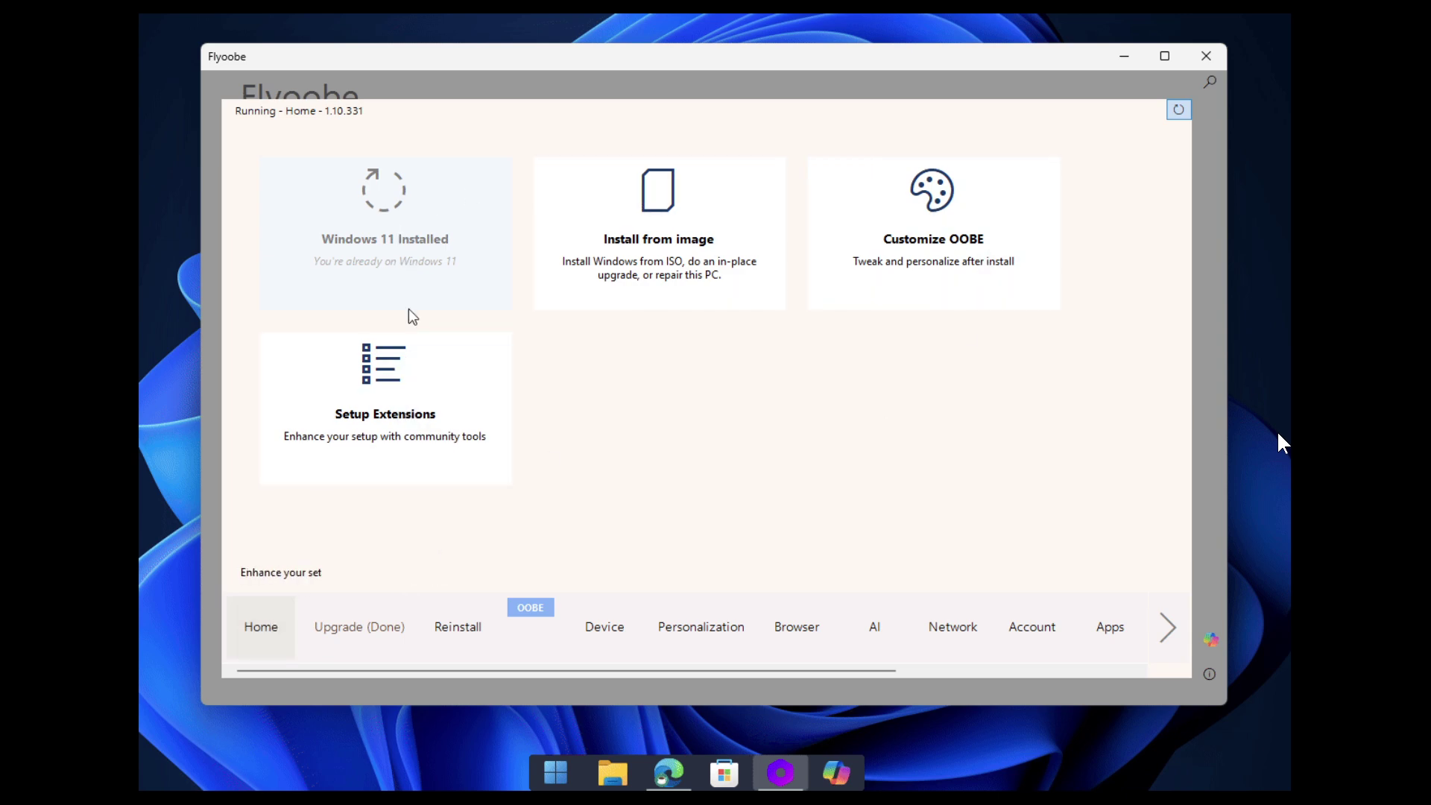
left_click(1279, 435)
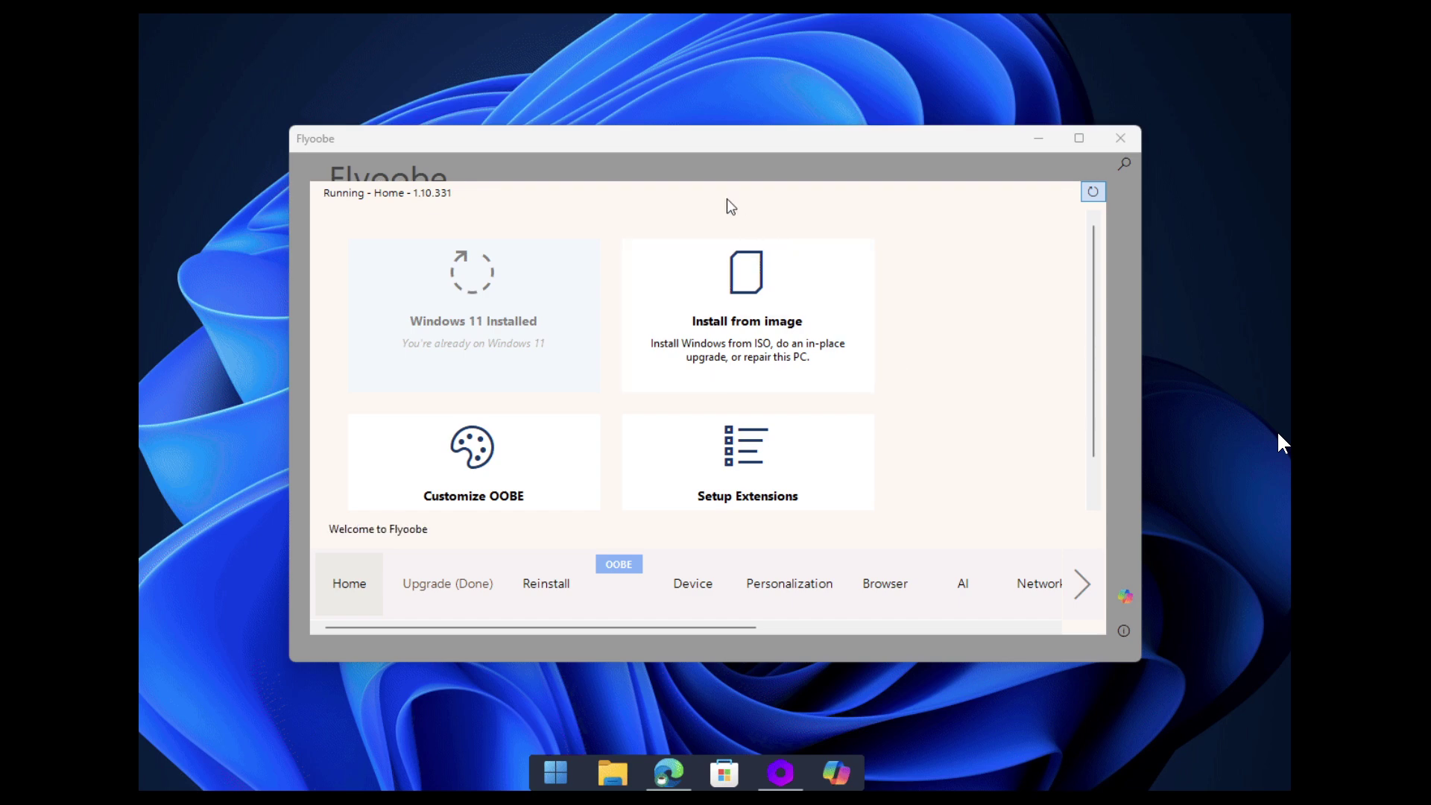
left_click_drag(709, 144, 620, 63)
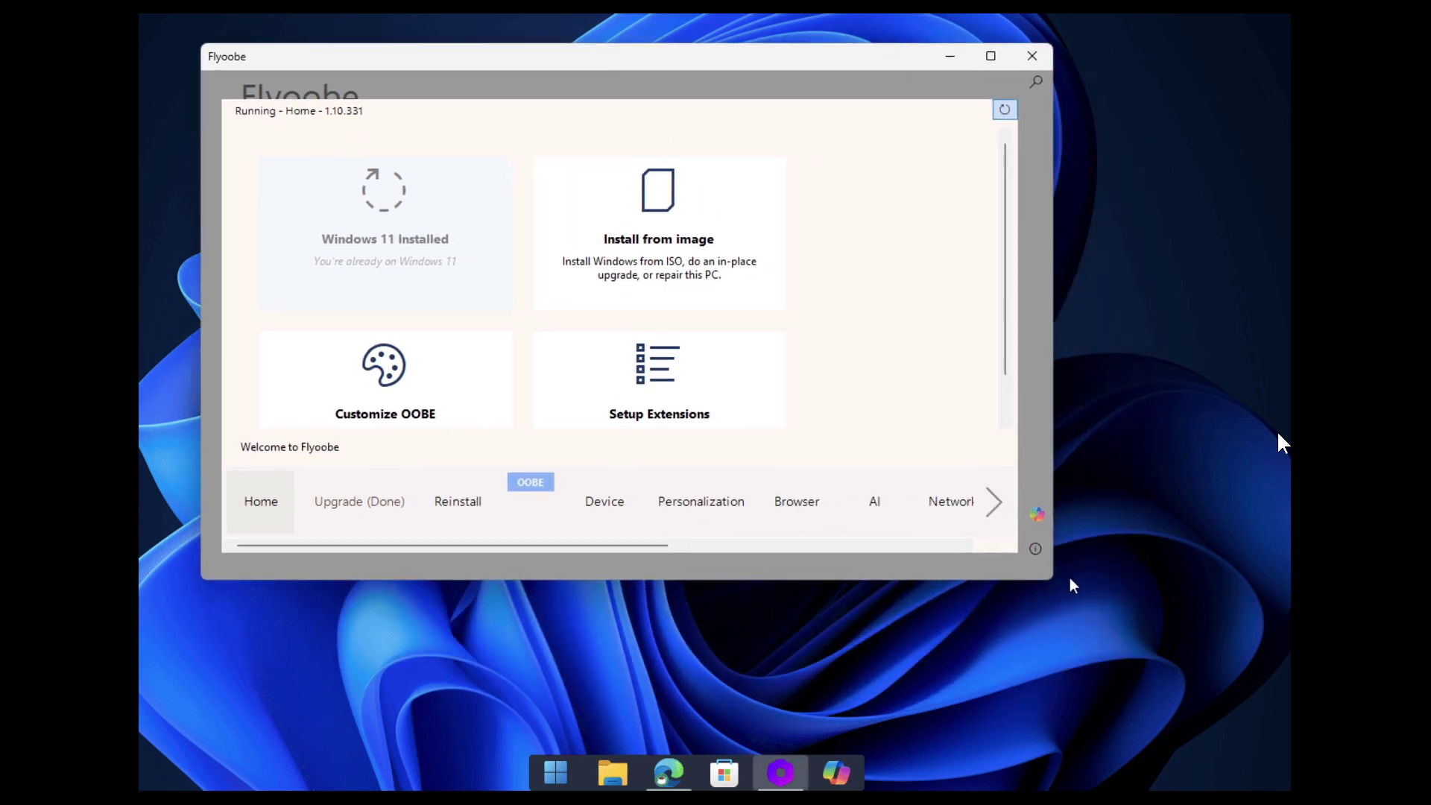
left_click_drag(1052, 579, 1224, 708)
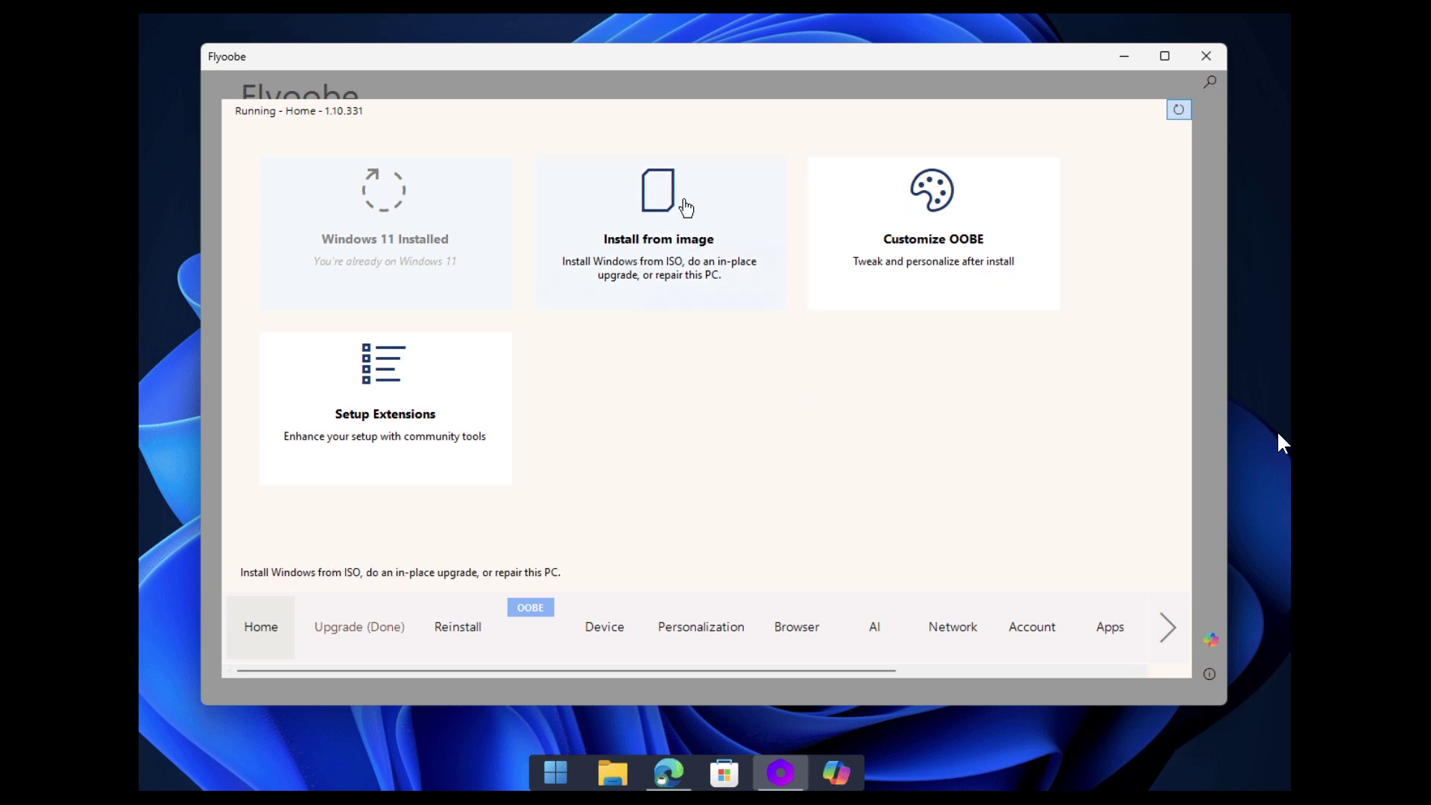
left_click(666, 216)
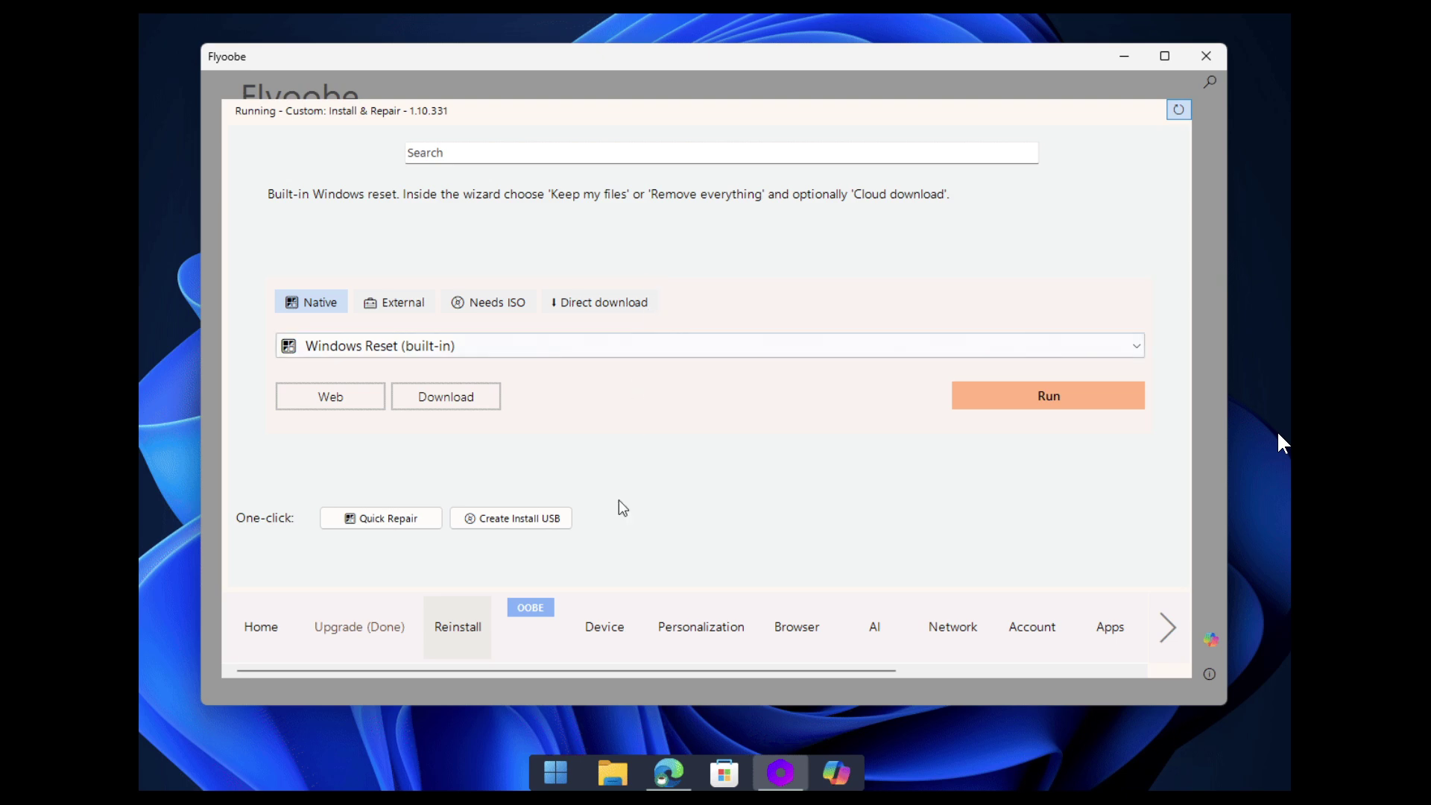
left_click(253, 639)
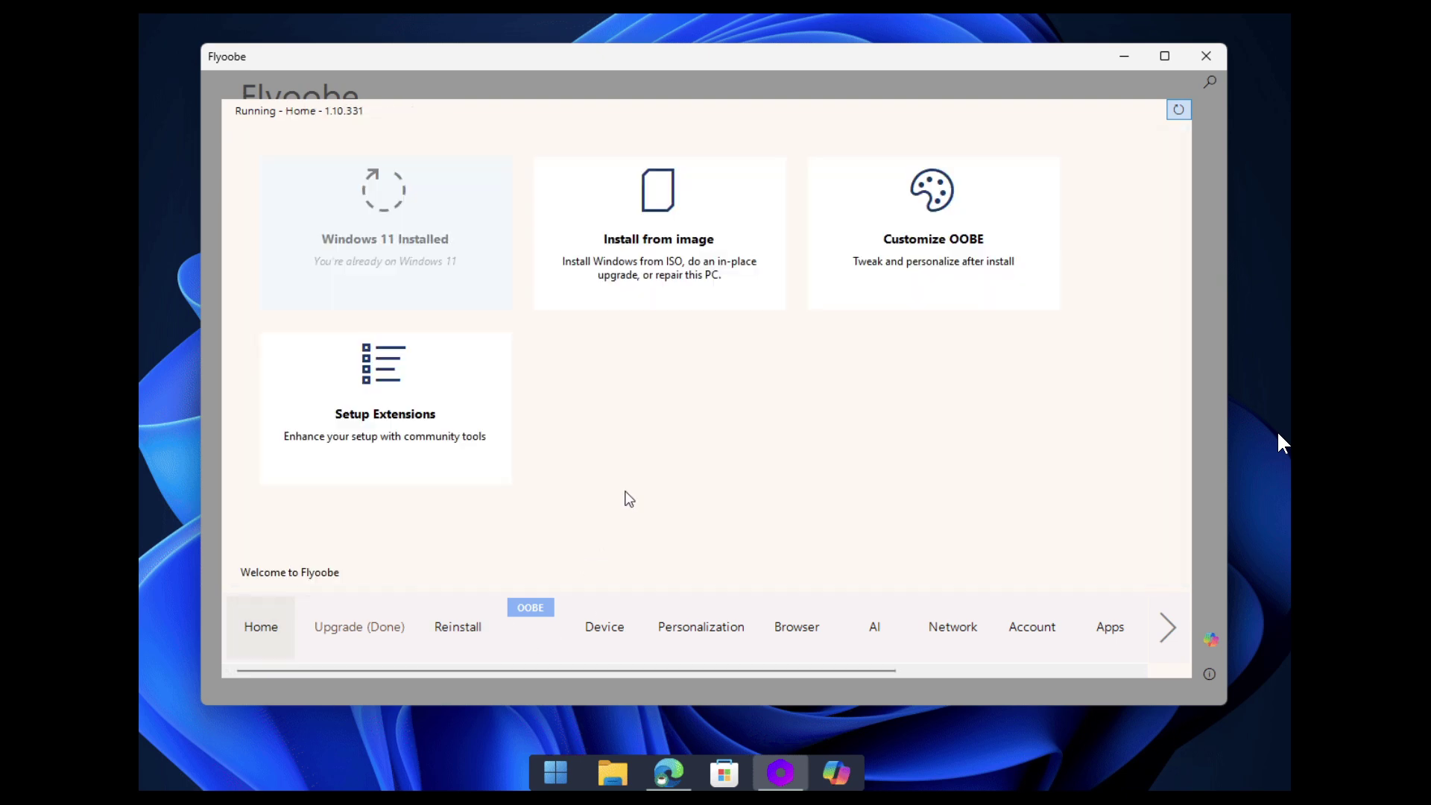
Step: Advance through Customize OOBE past the Browser page to AI Experiences and run the Check
left_click(963, 214)
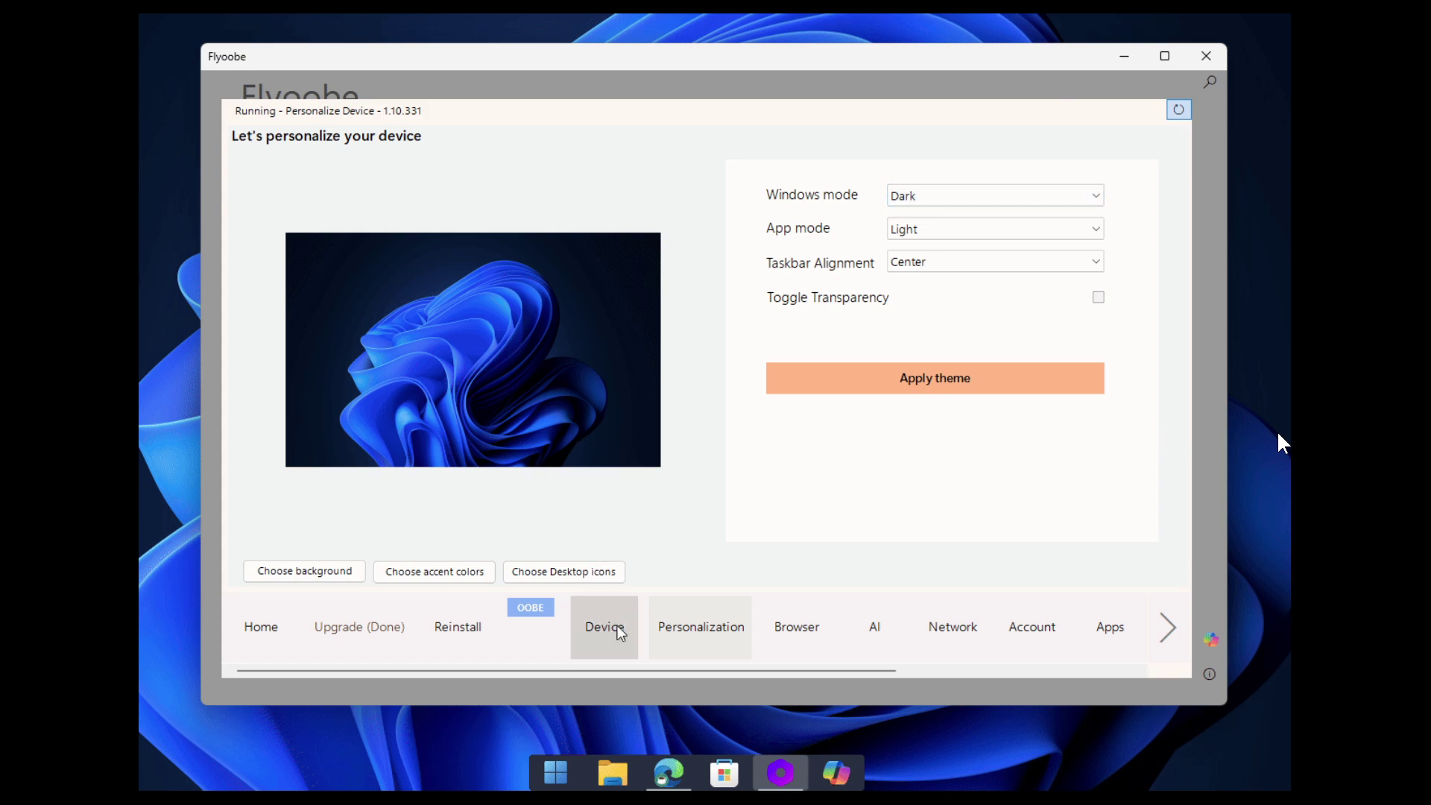
left_click(1173, 628)
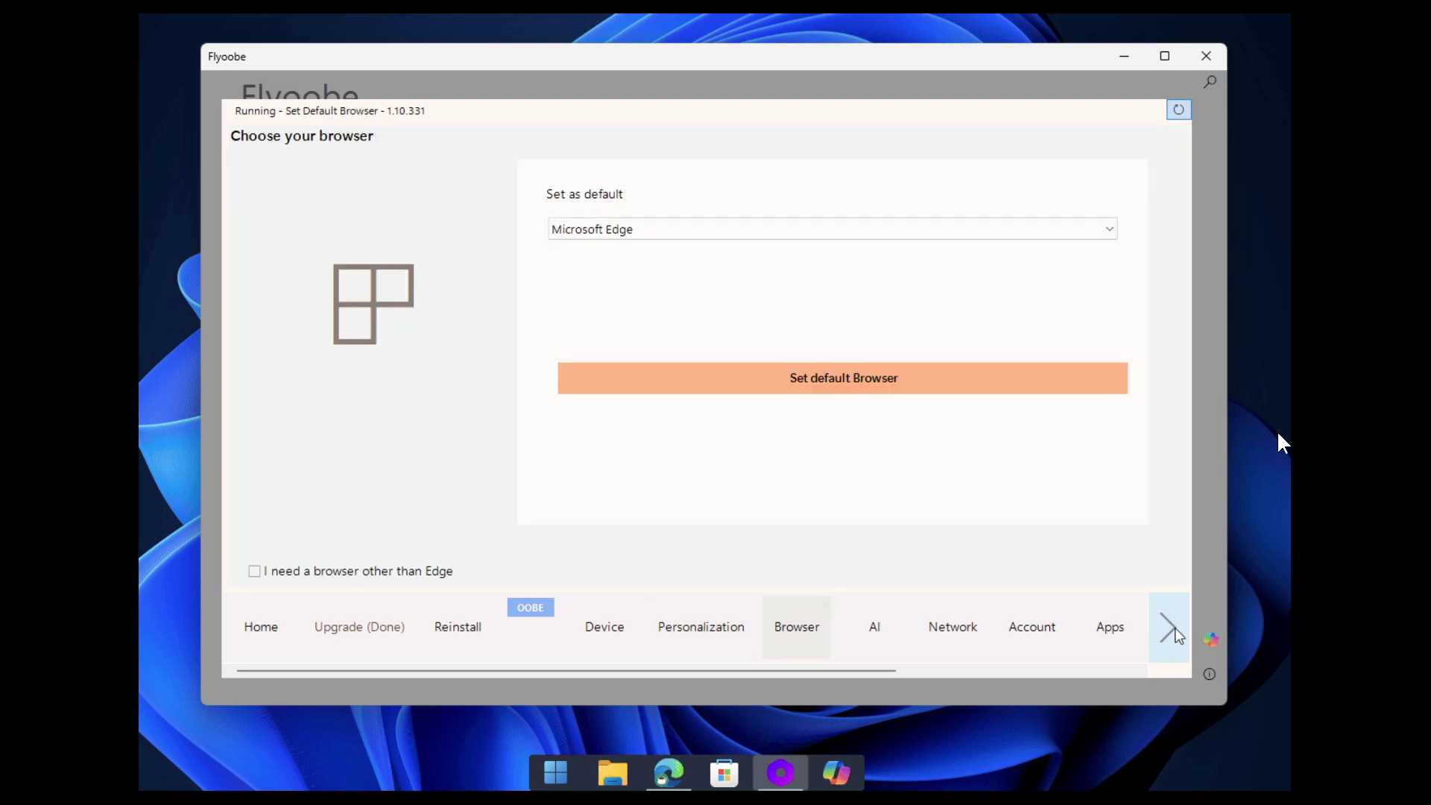
left_click(1174, 627)
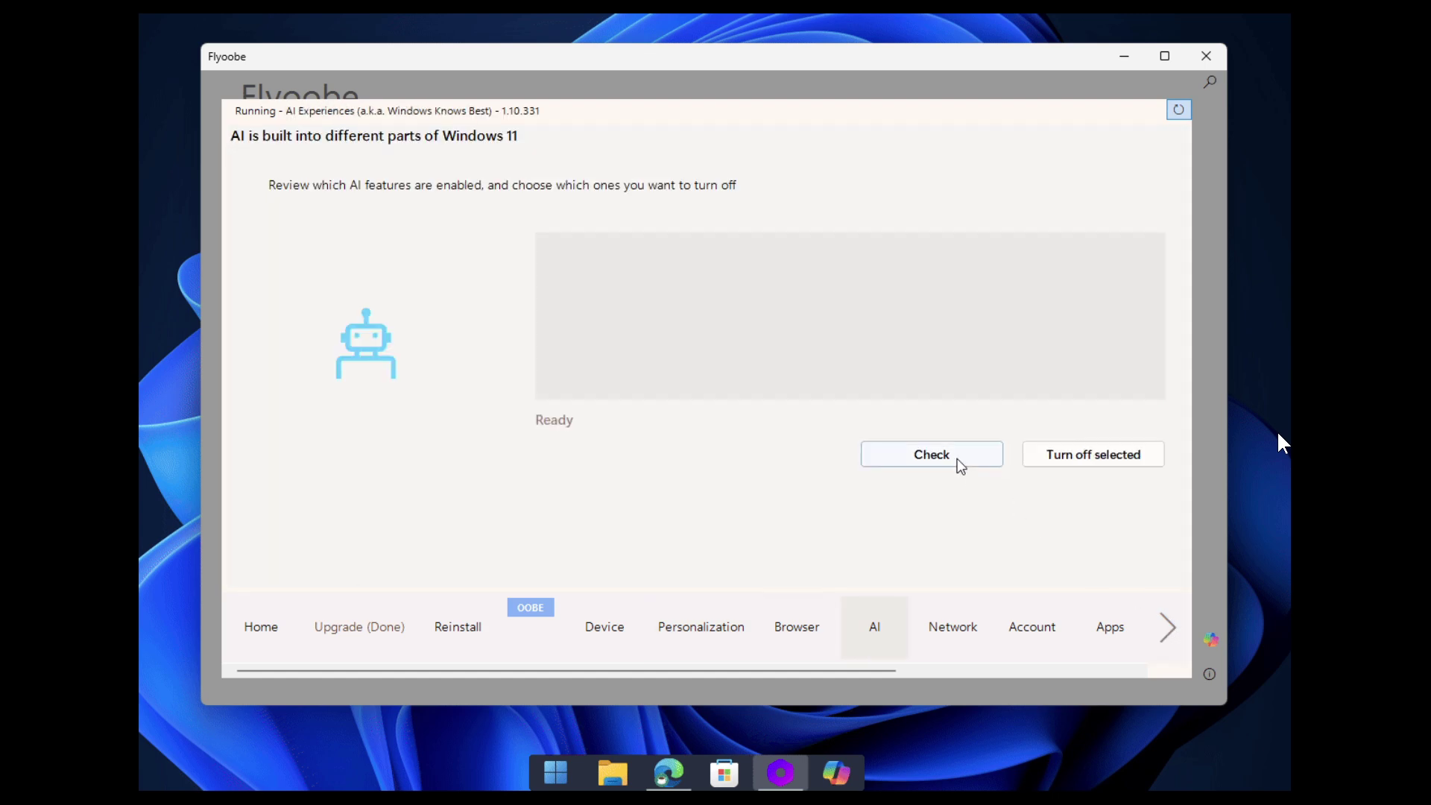
left_click(938, 456)
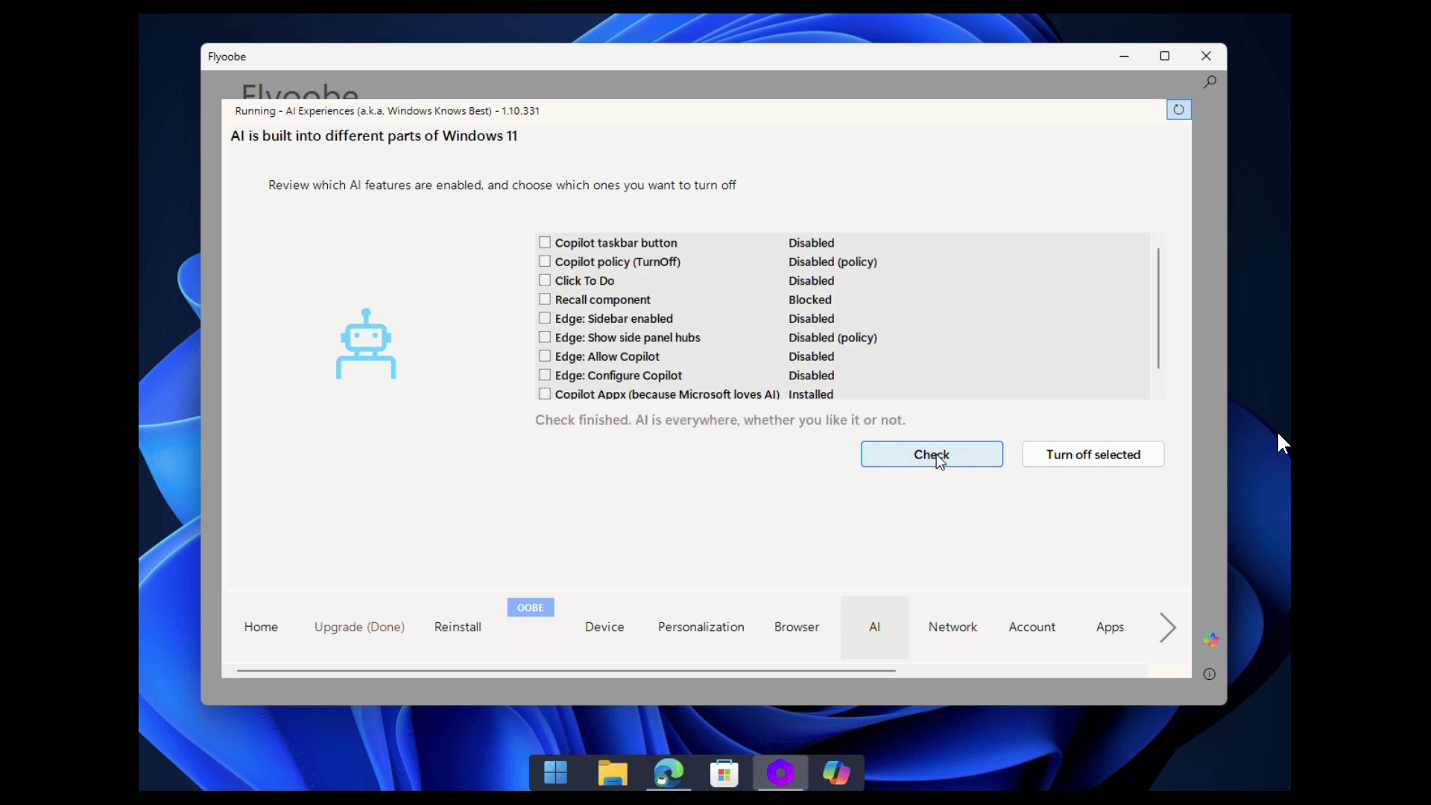
left_click_drag(843, 668, 1084, 669)
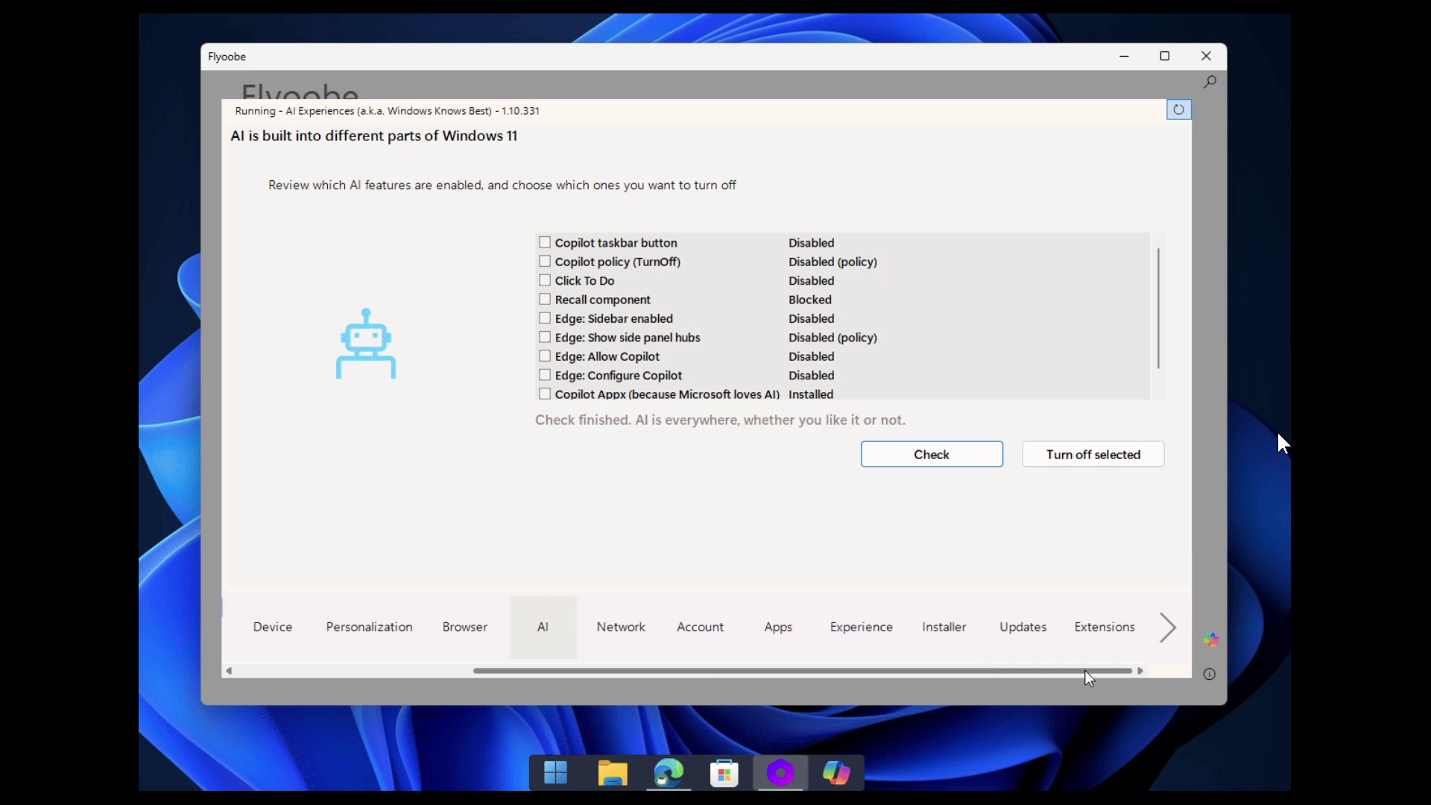
left_click(1104, 632)
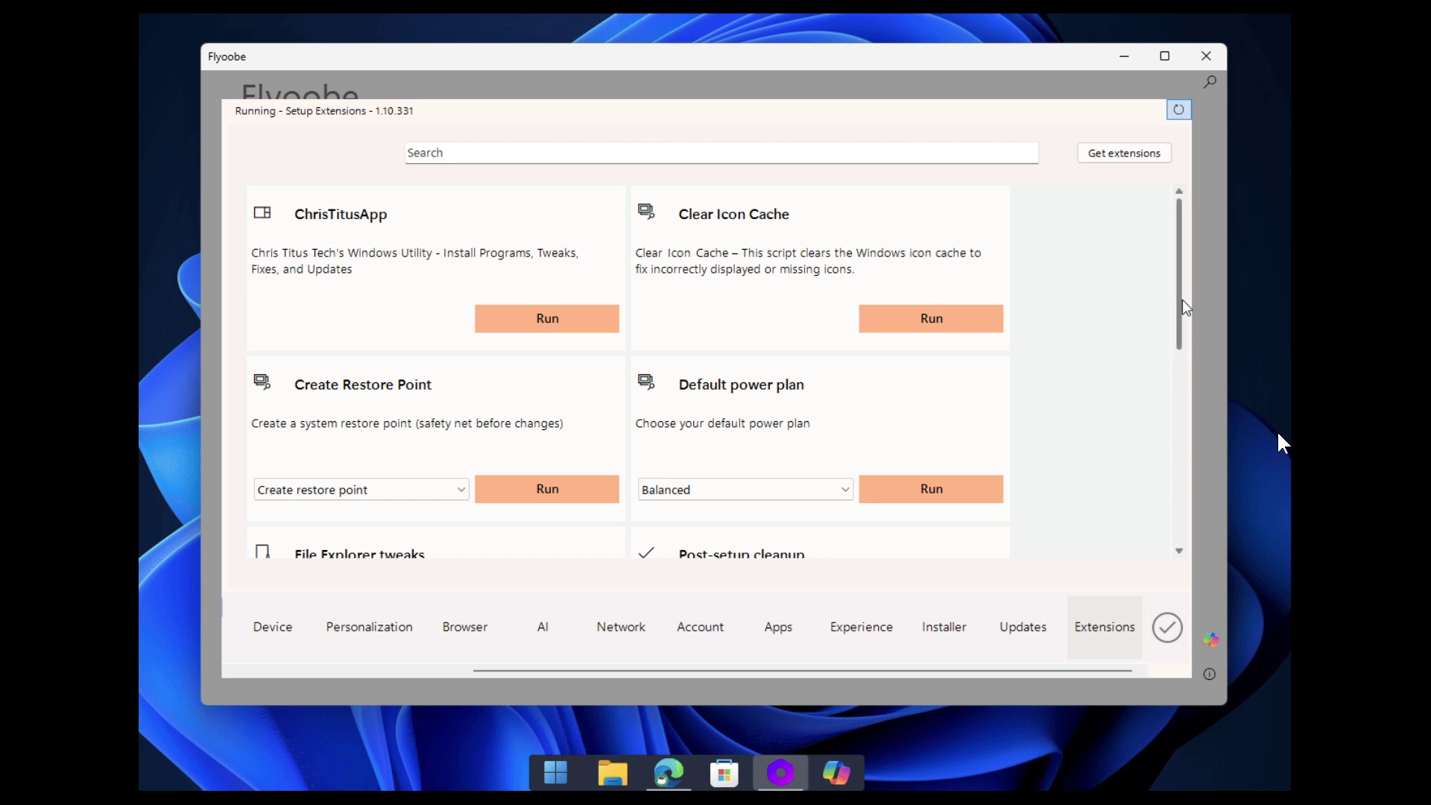
scroll(1182, 302, "down", 2)
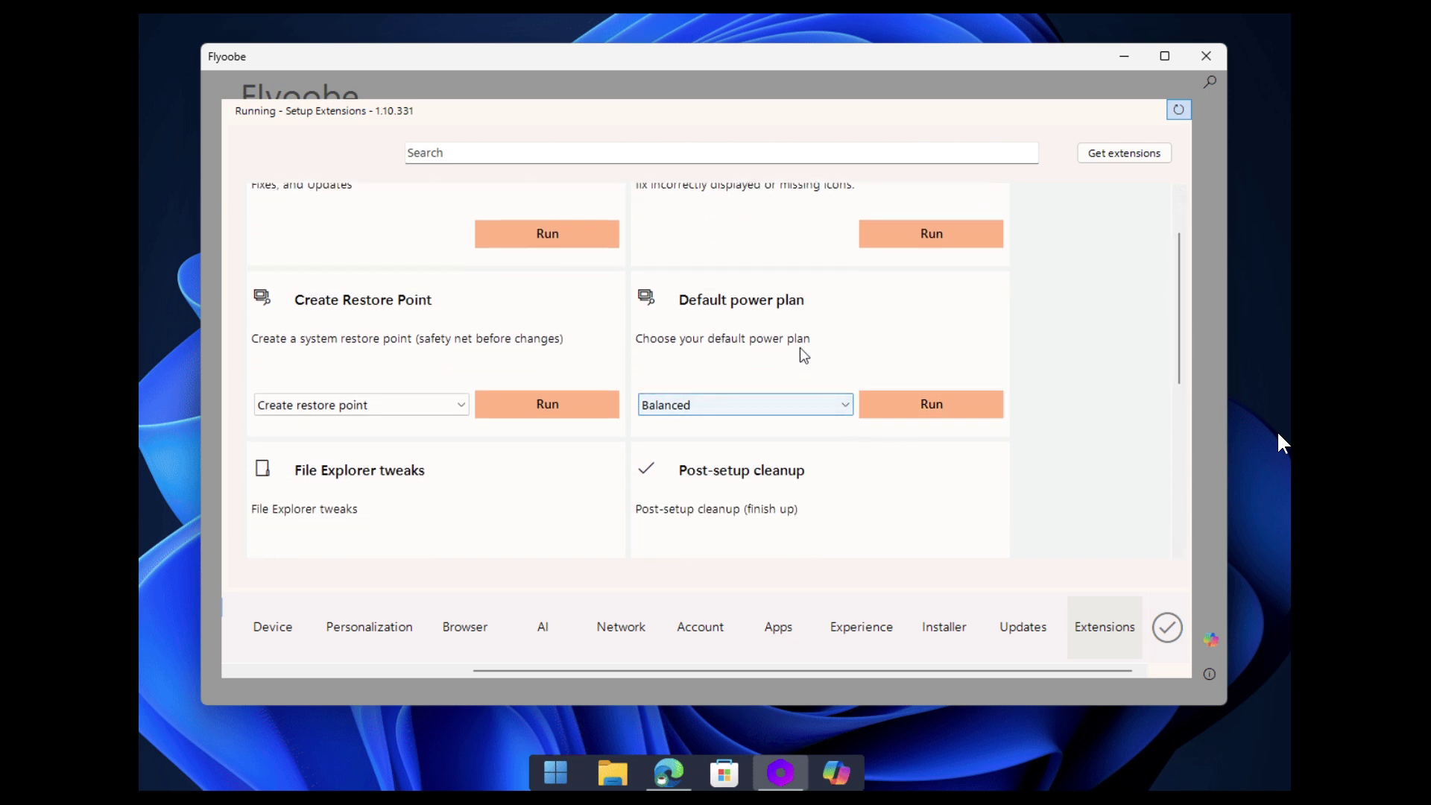
left_click(824, 417)
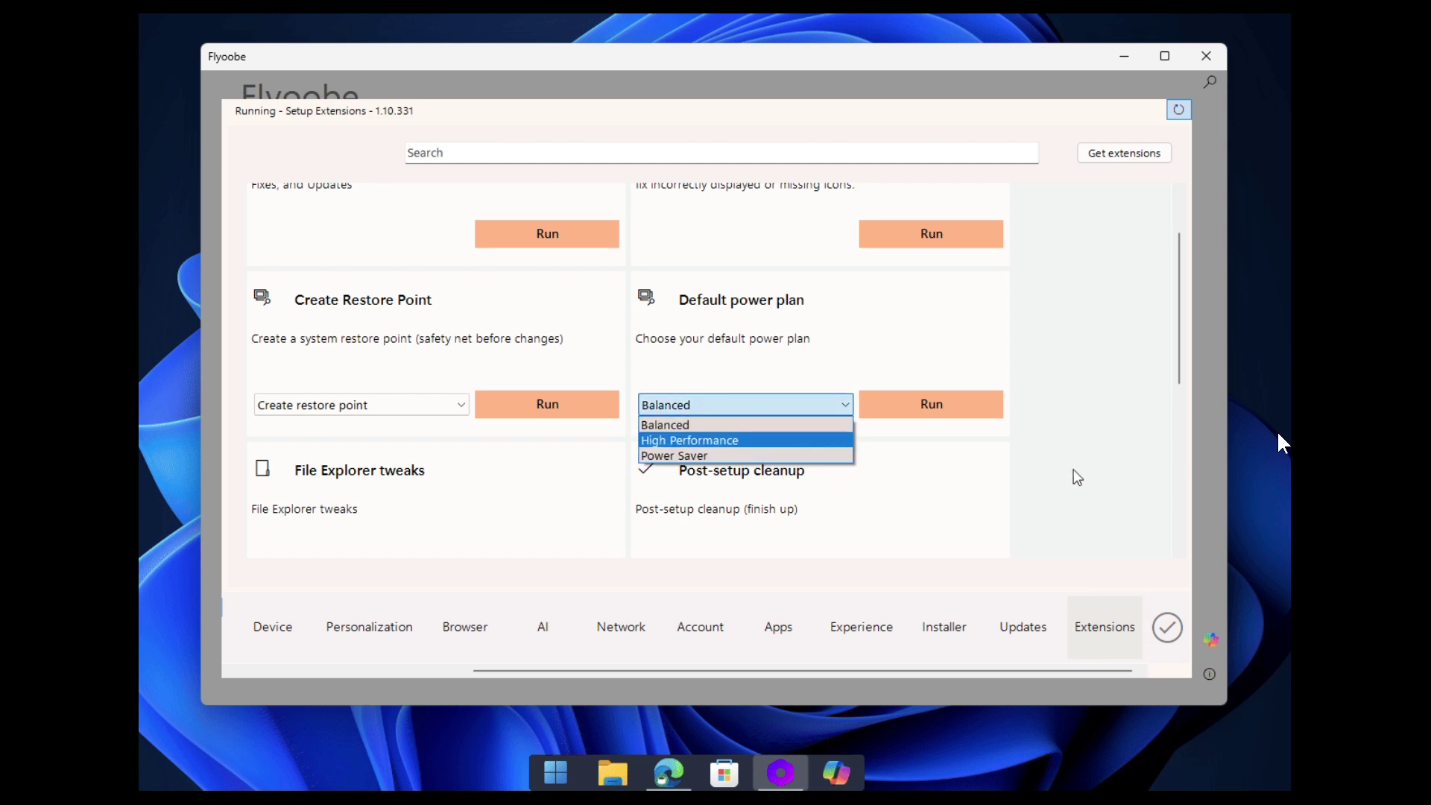
left_click(663, 152)
type("post")
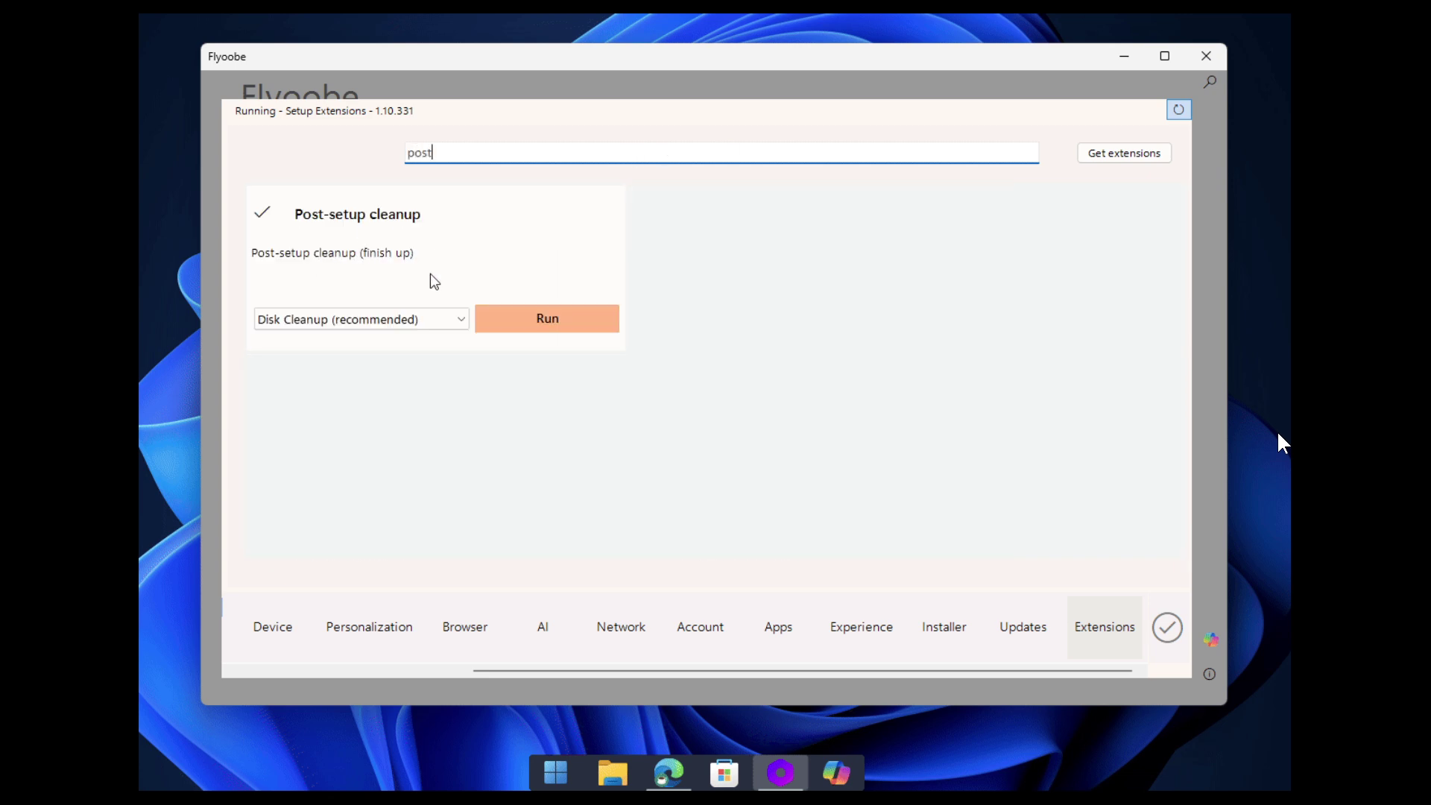
left_click(461, 321)
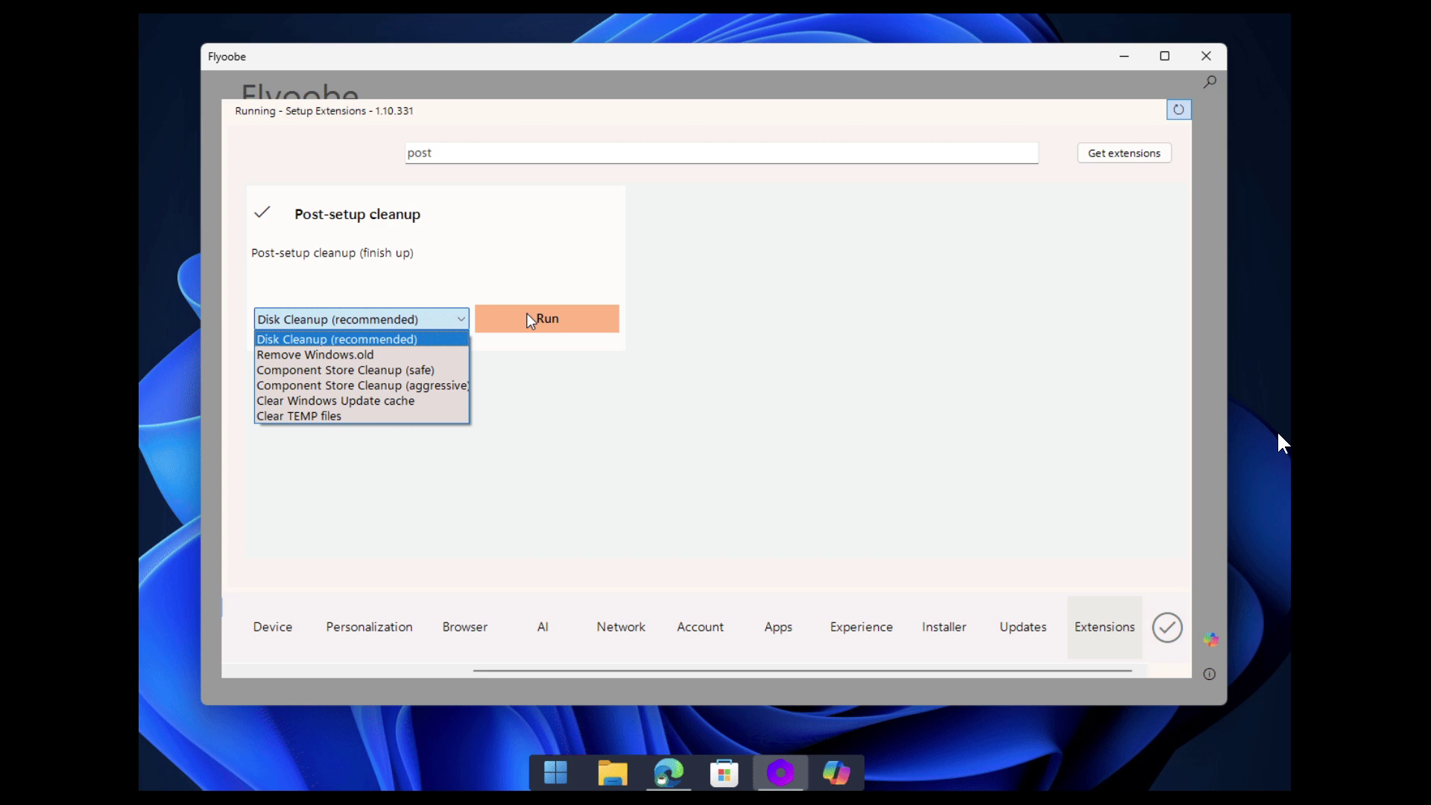
left_click(1178, 111)
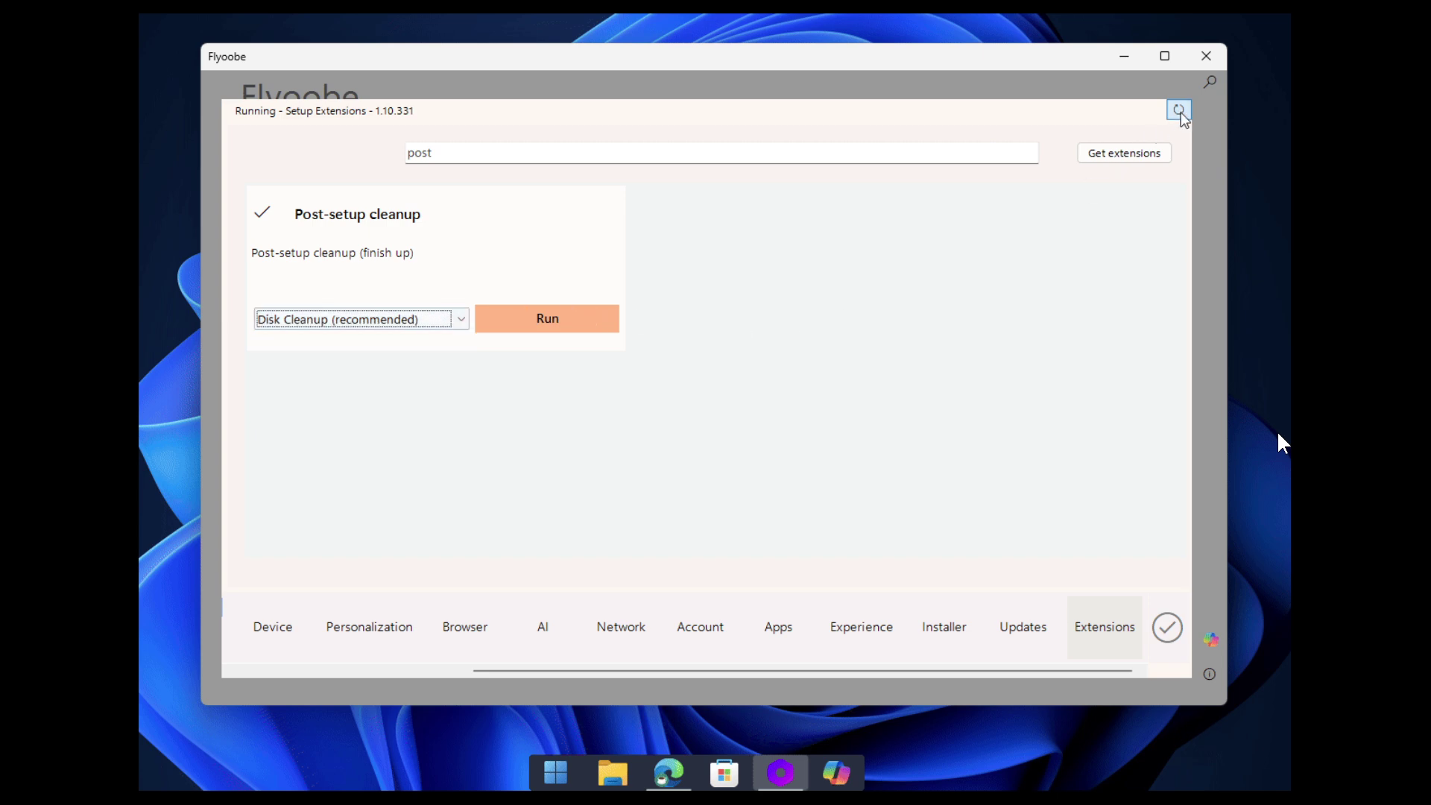
scroll(1182, 208, "down", 2)
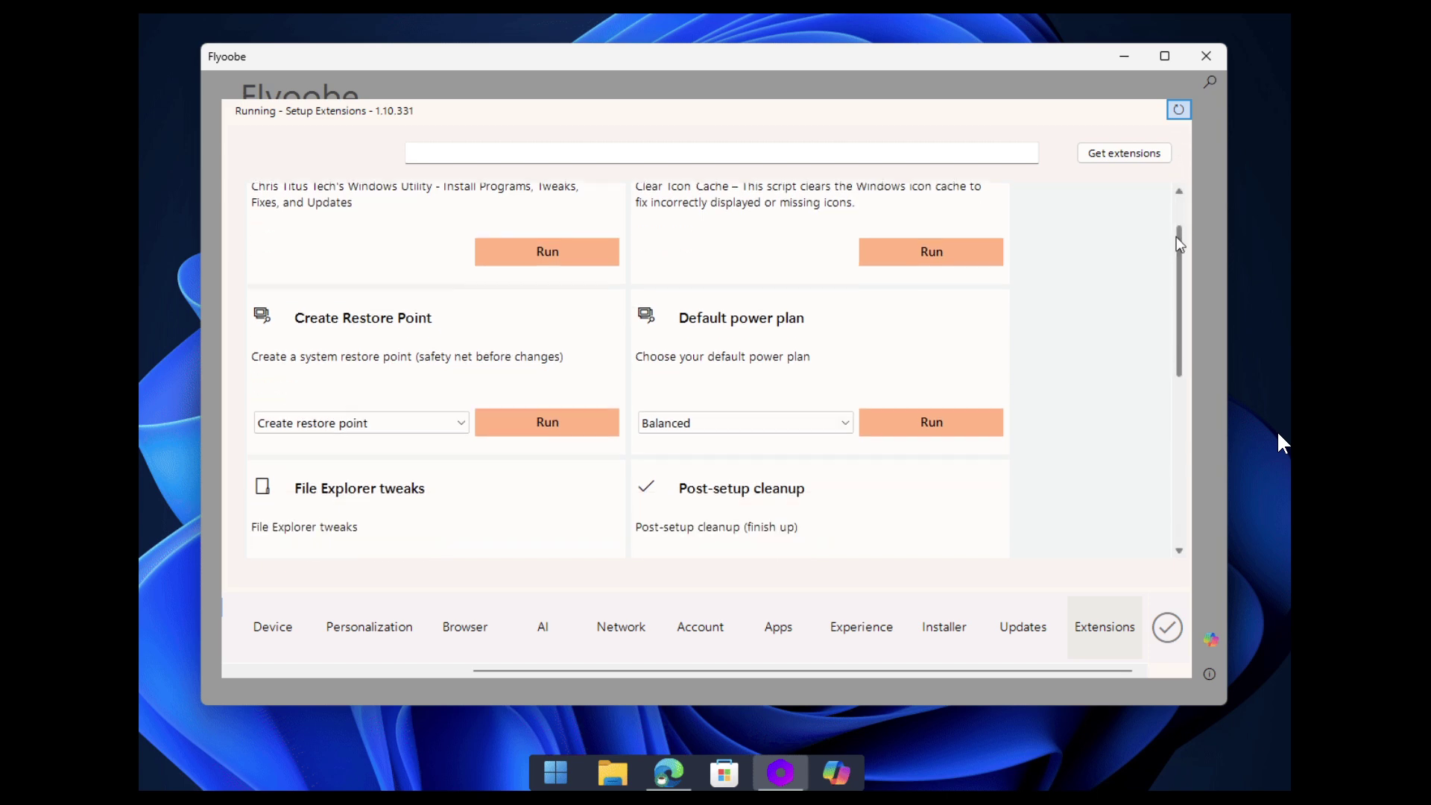
scroll(1166, 298, "down", 5)
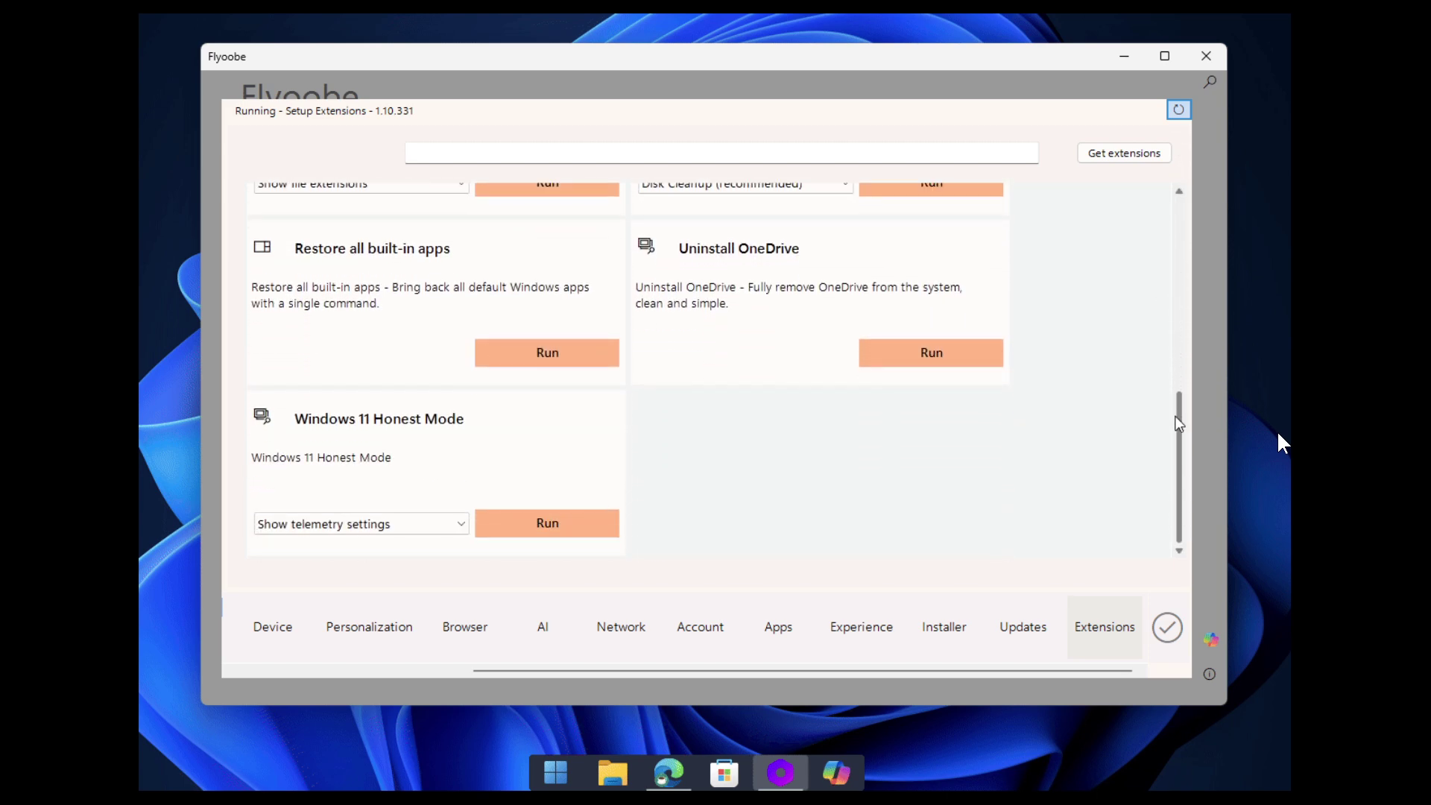
left_click(426, 528)
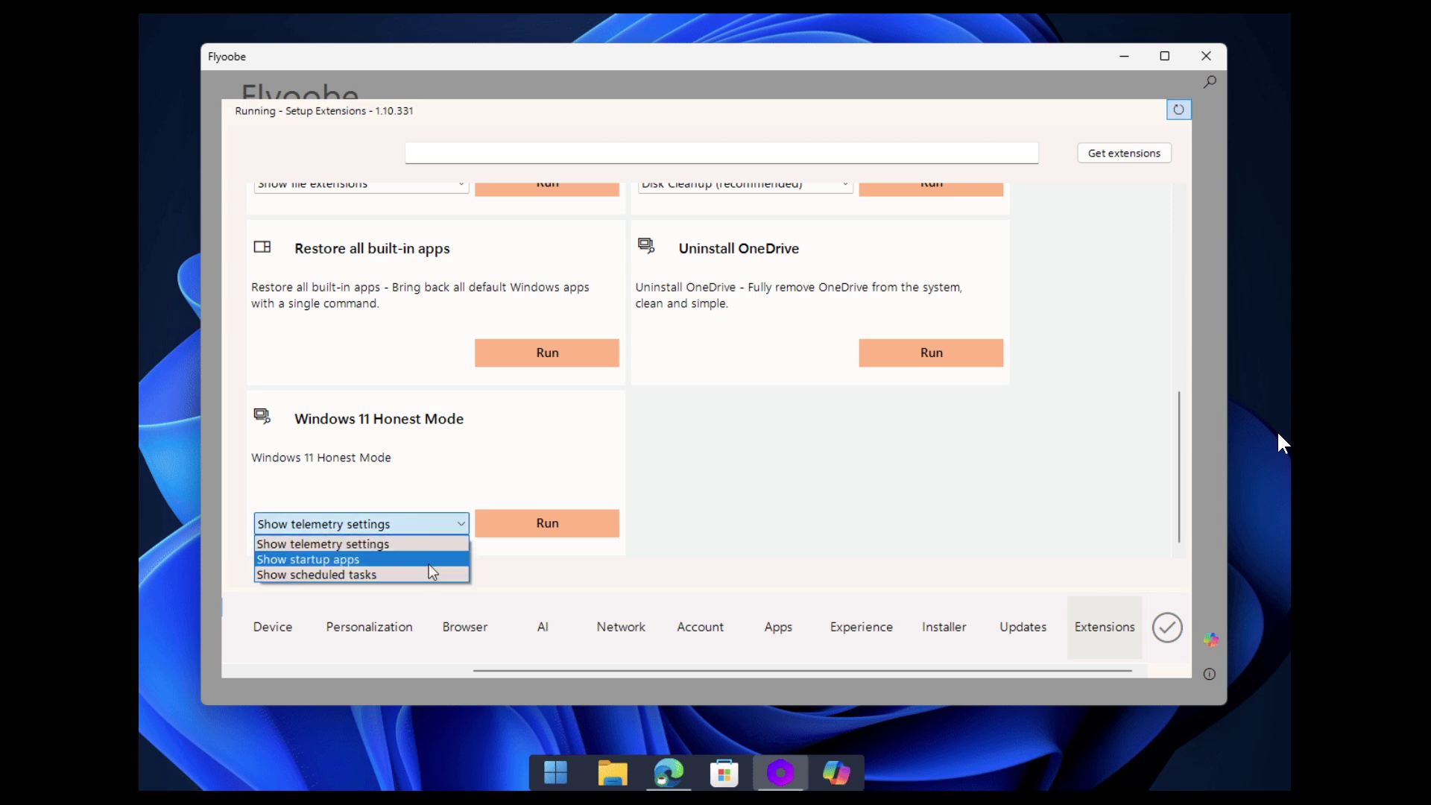
left_click(1150, 158)
left_click(1151, 159)
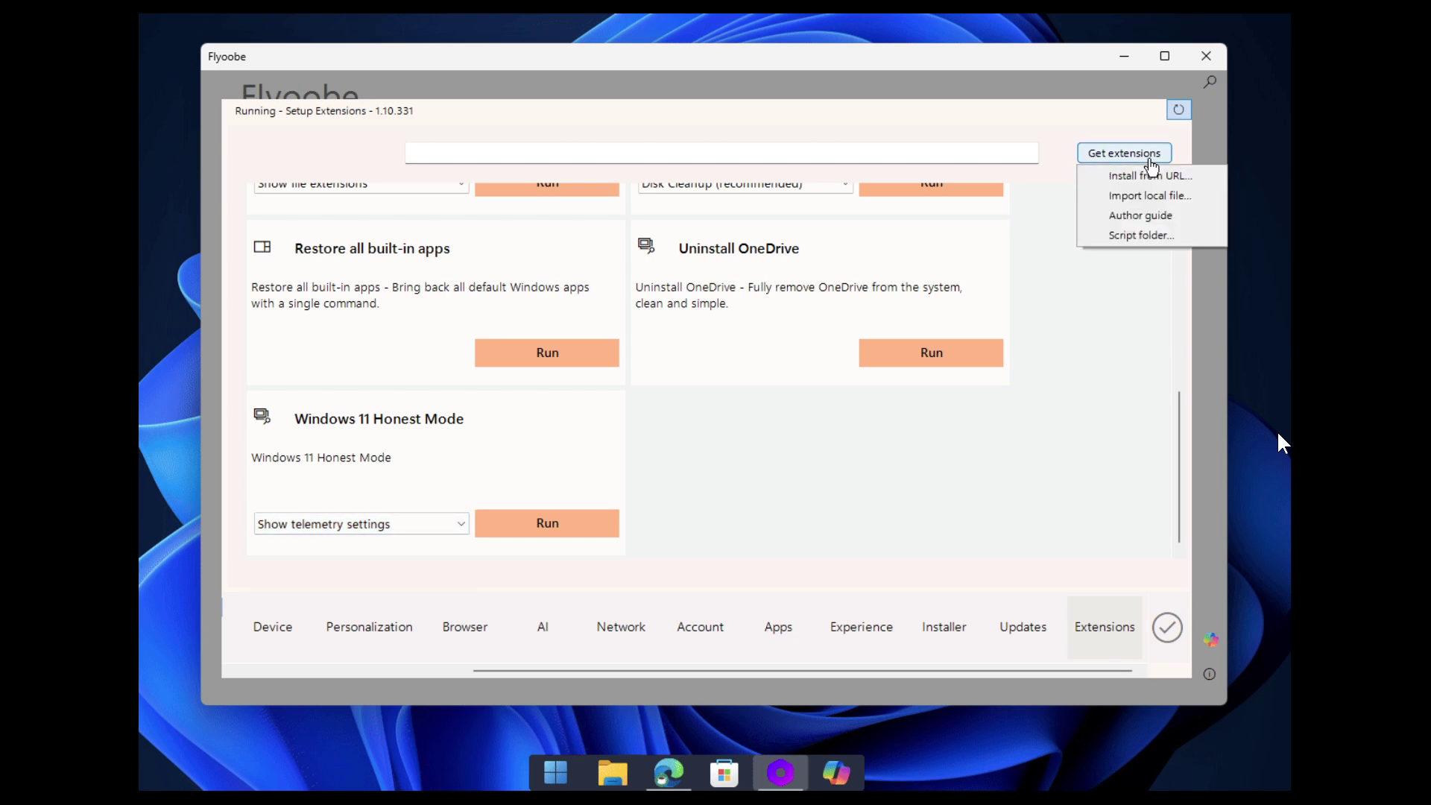
left_click(1215, 176)
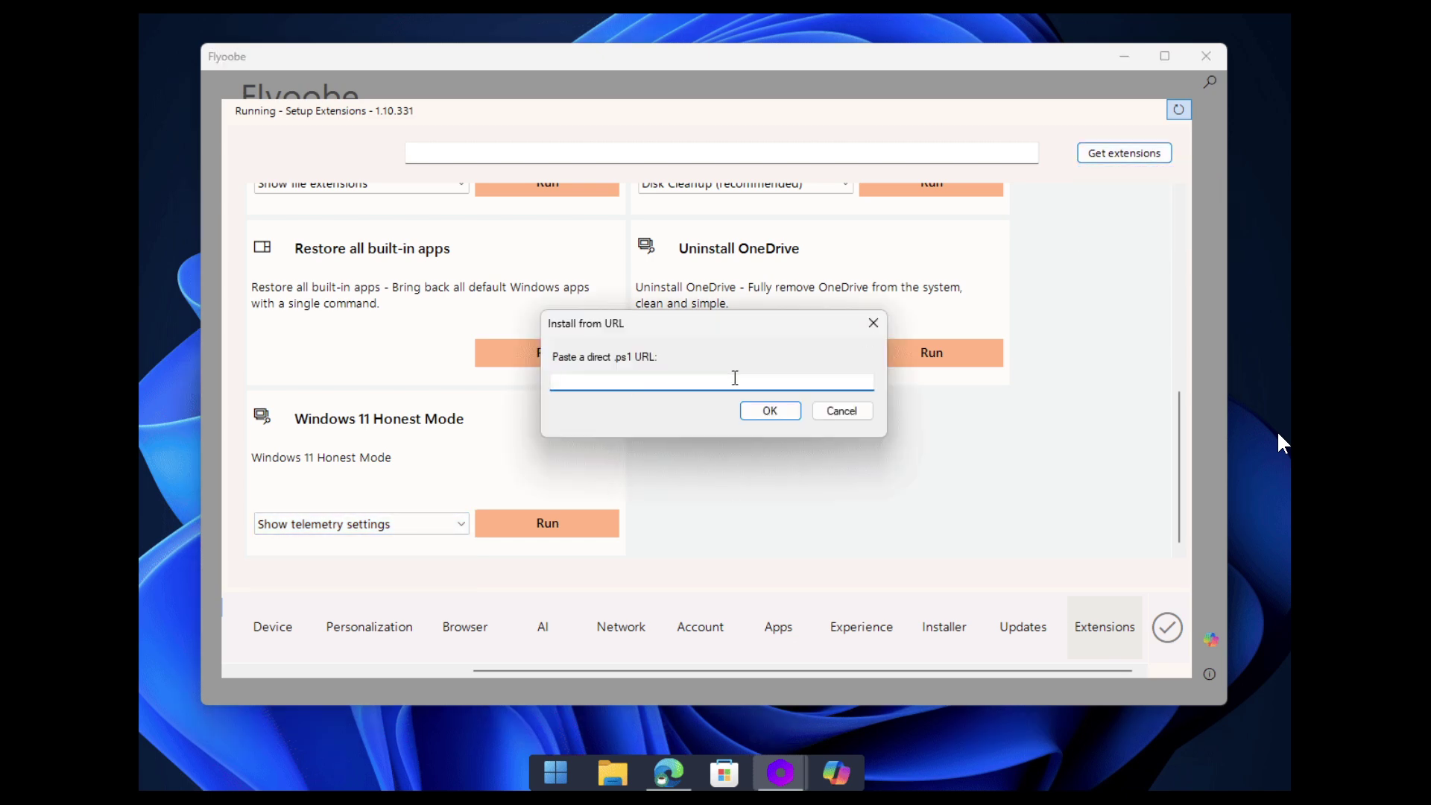
left_click(854, 412)
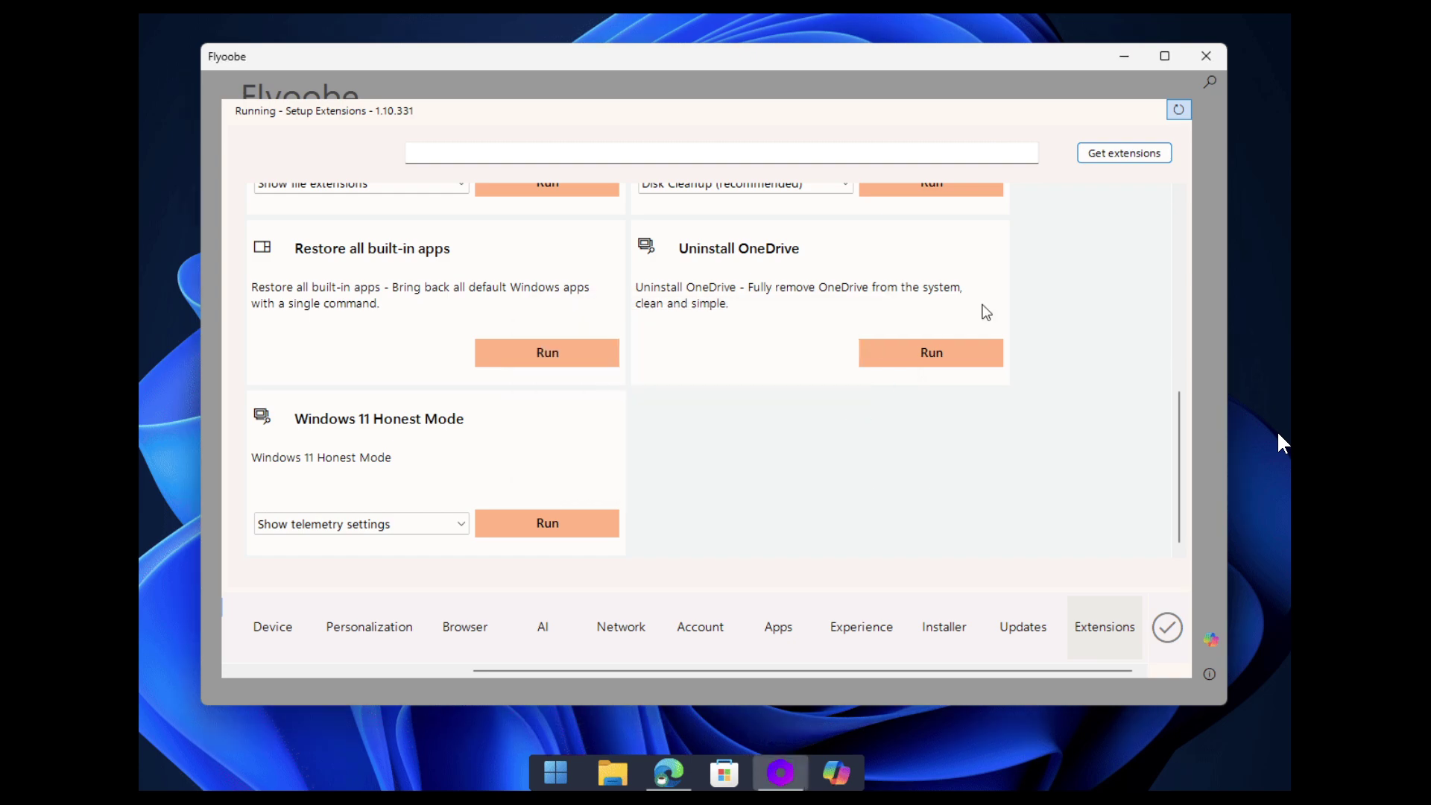
left_click(1124, 158)
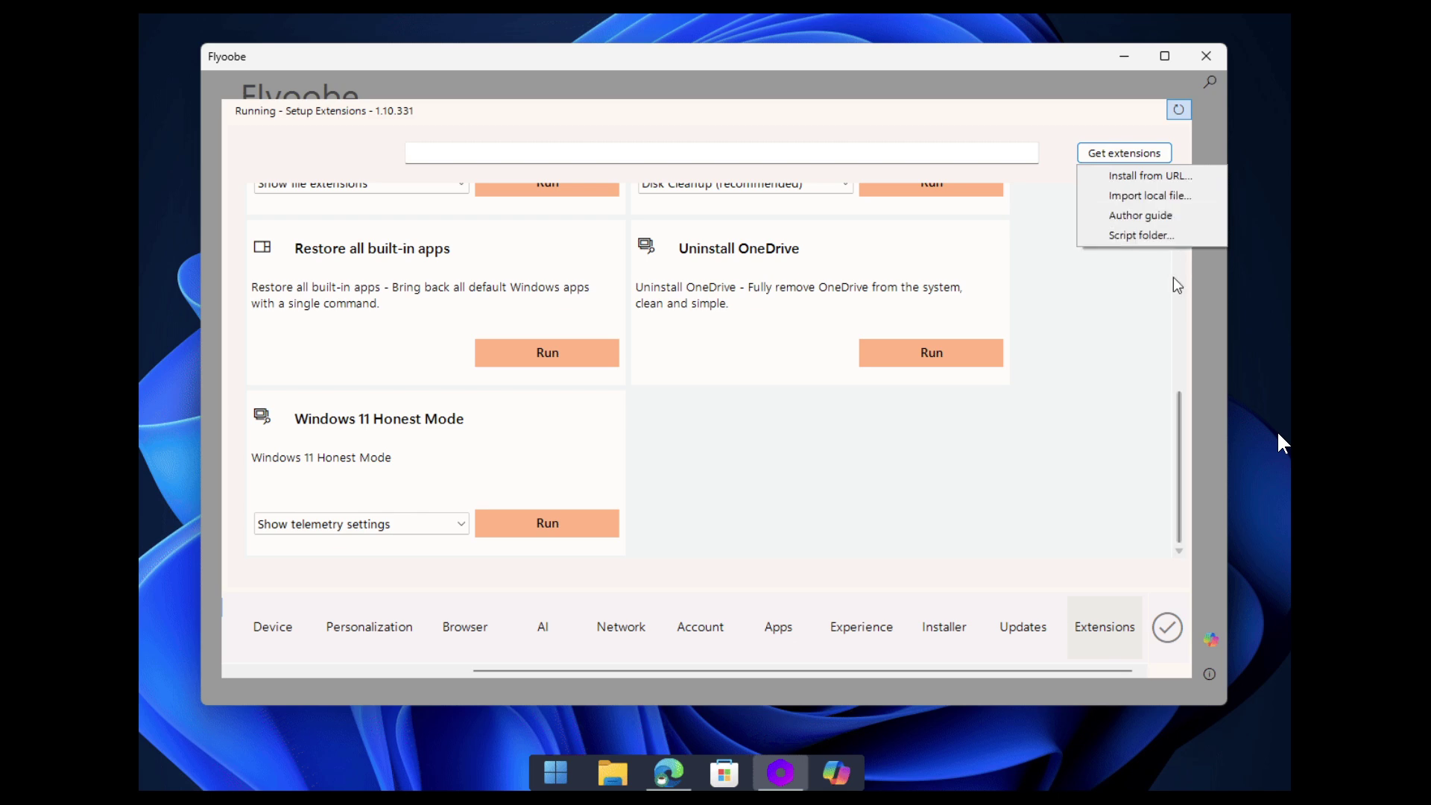
left_click_drag(1081, 674, 398, 662)
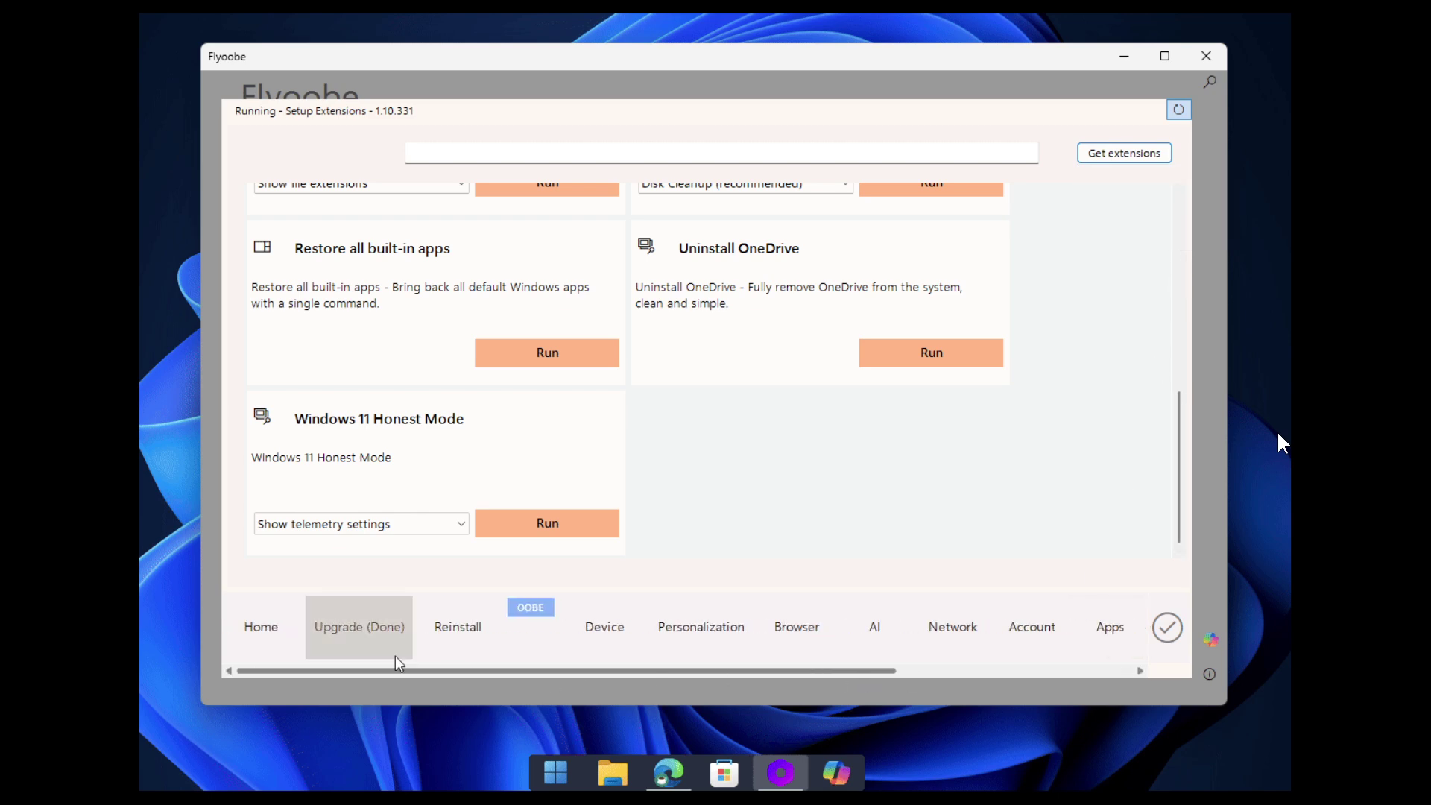
Step: Return Home, reposition and enlarge the window, glance at Install from image, then Home again
left_click(269, 626)
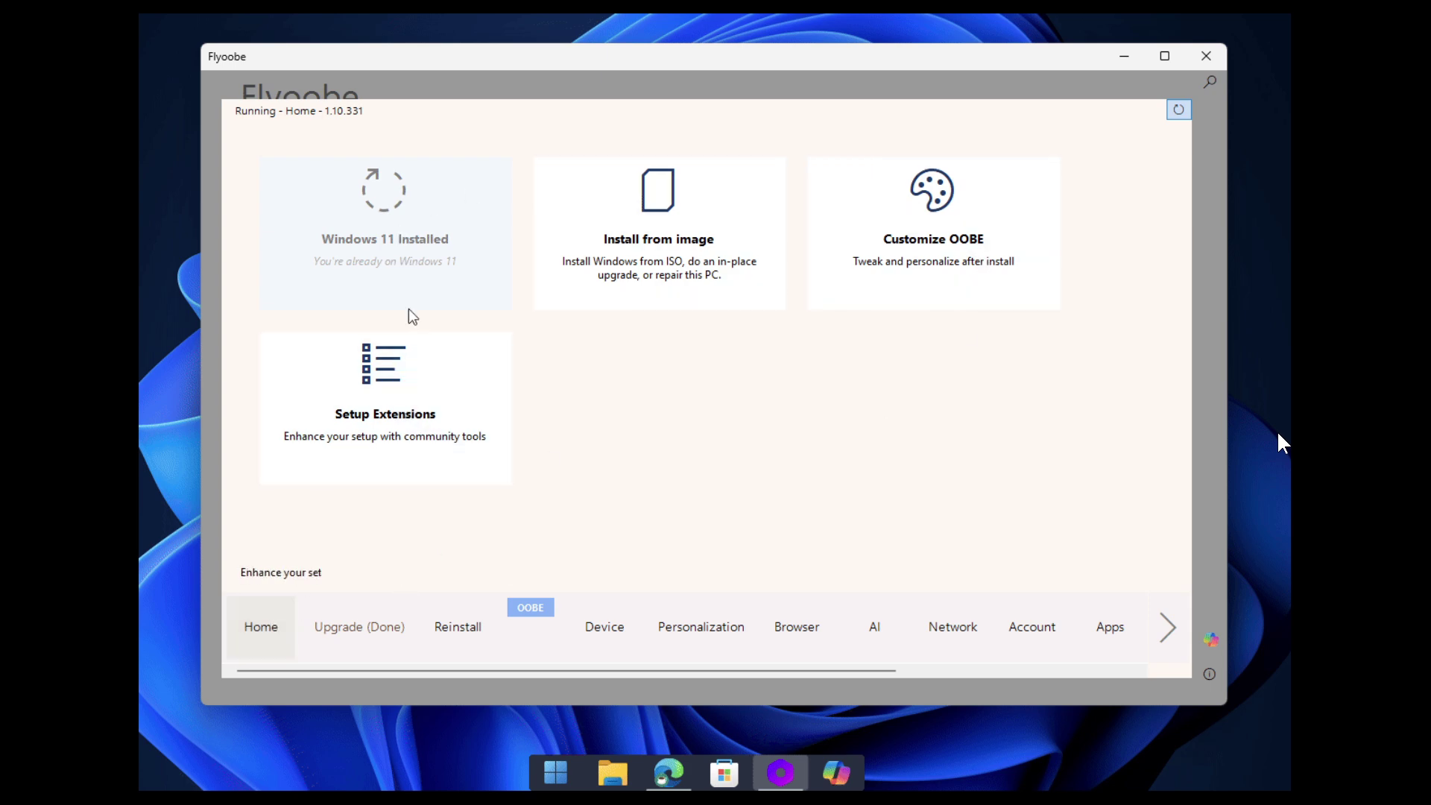
left_click(1279, 442)
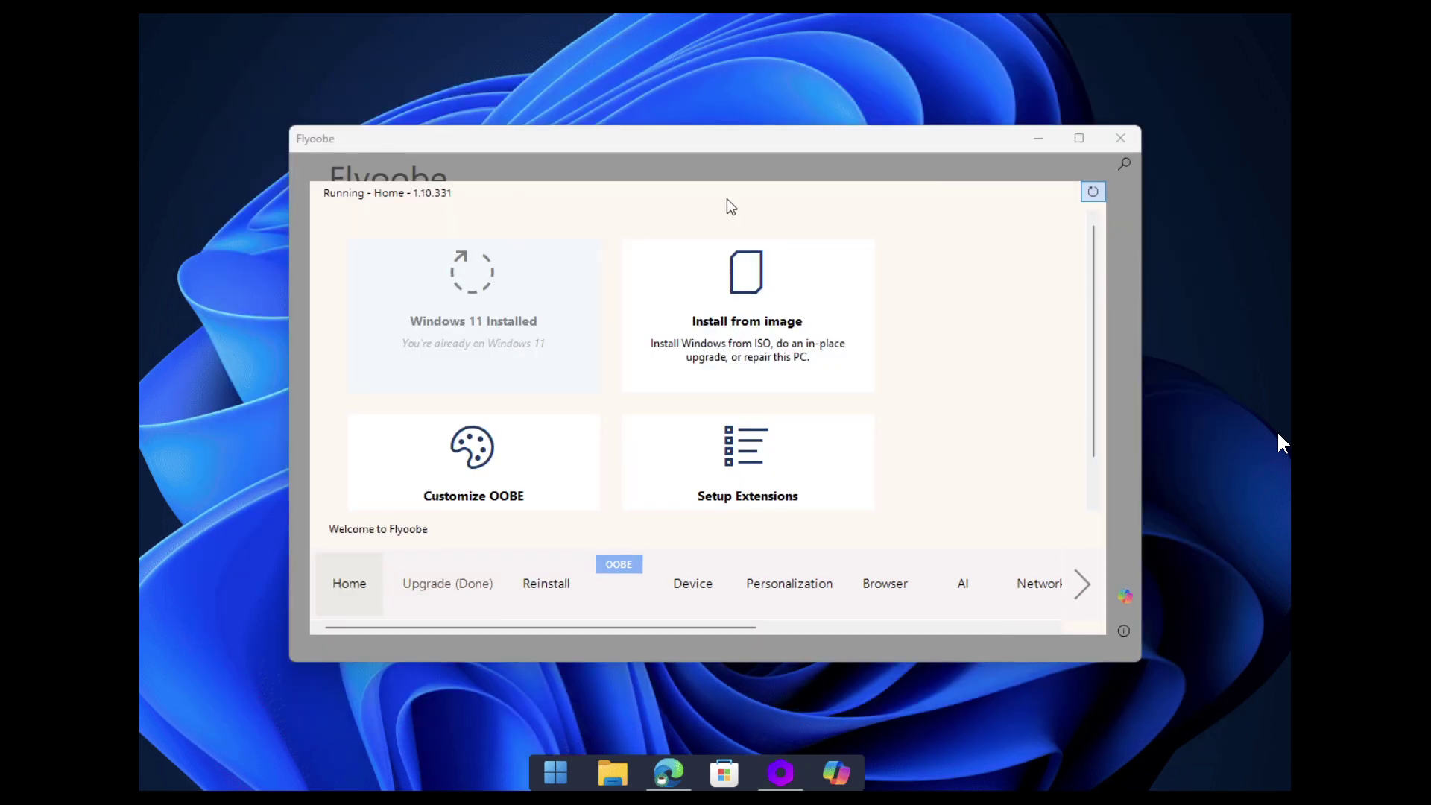
left_click_drag(709, 144, 620, 63)
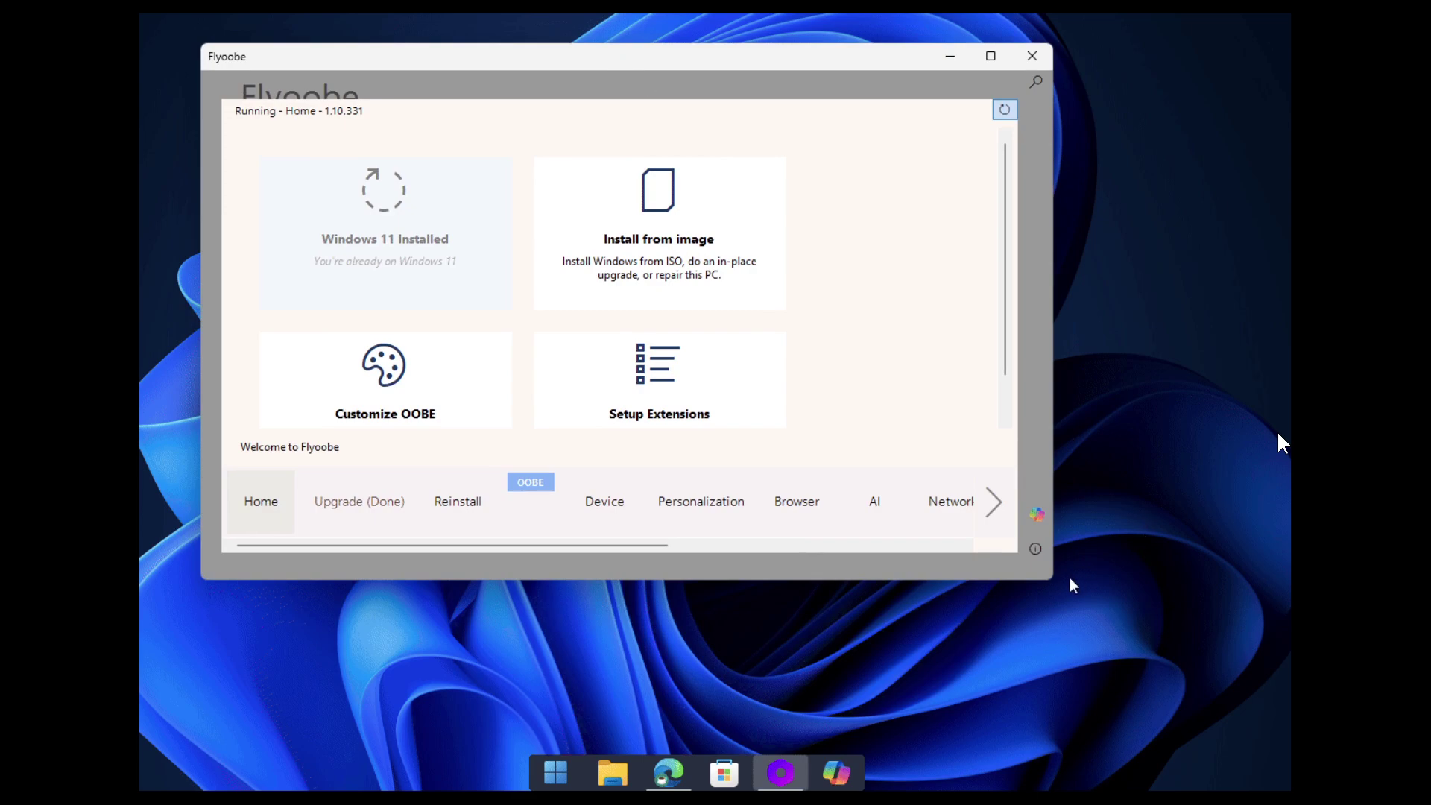
left_click_drag(1053, 580, 1225, 708)
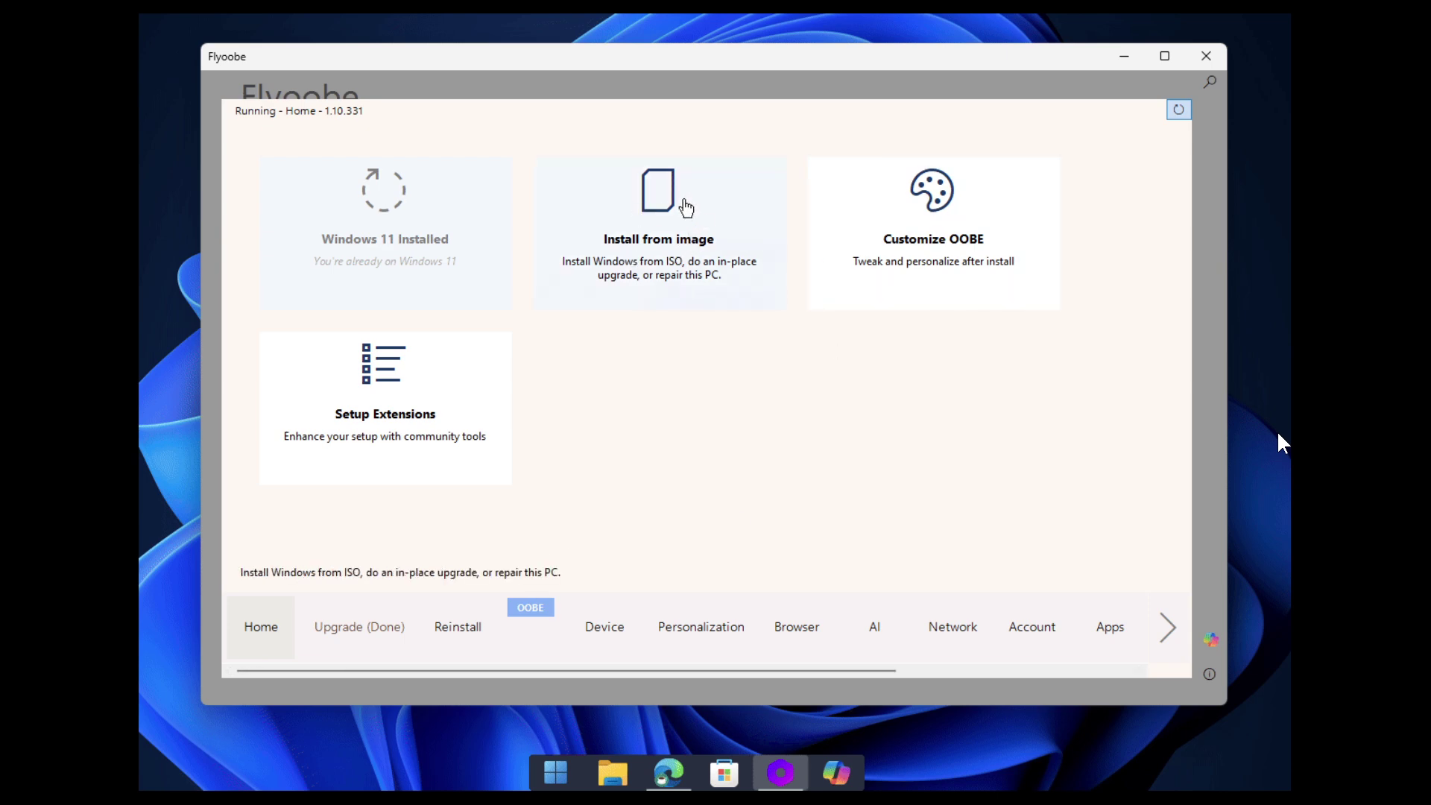
left_click(666, 216)
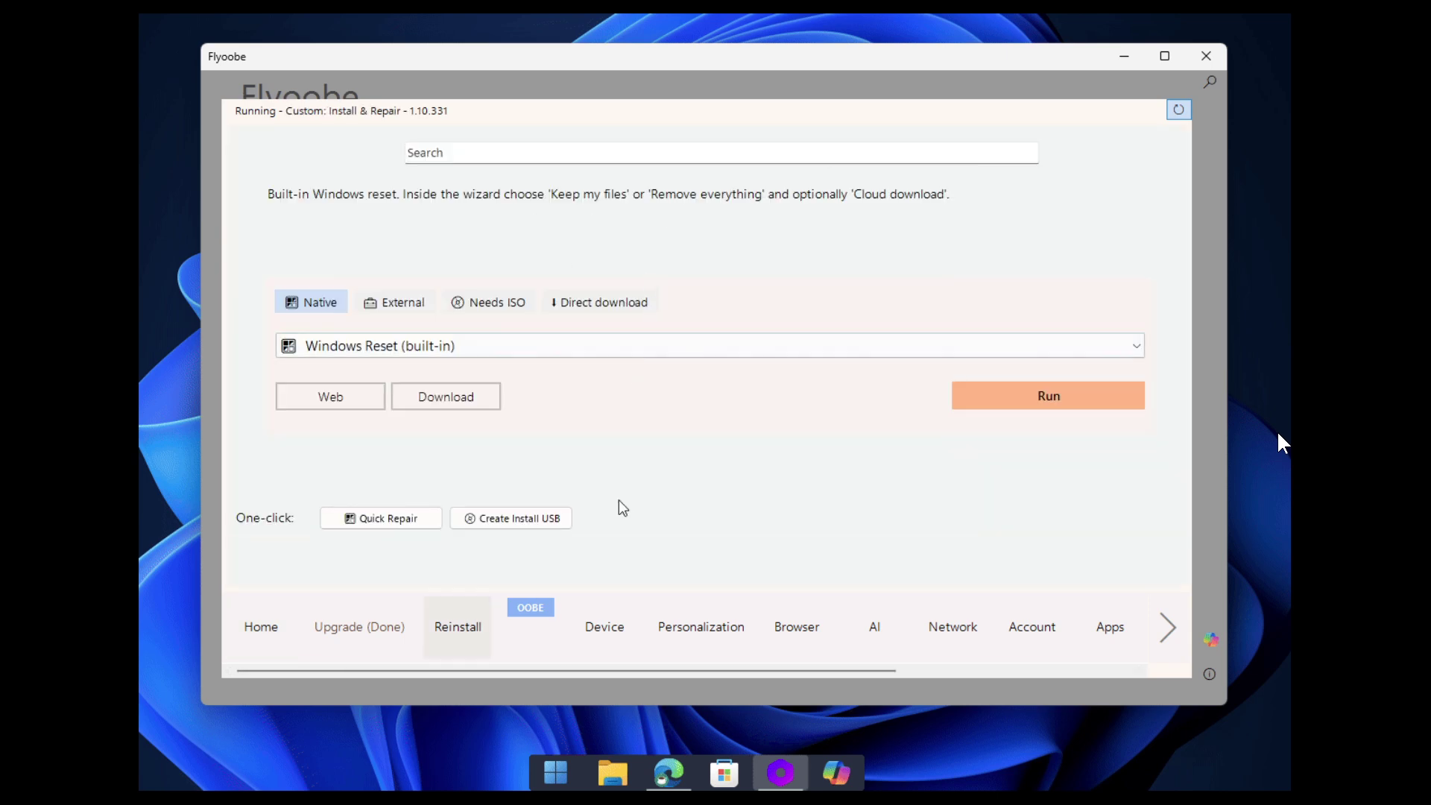
left_click(253, 638)
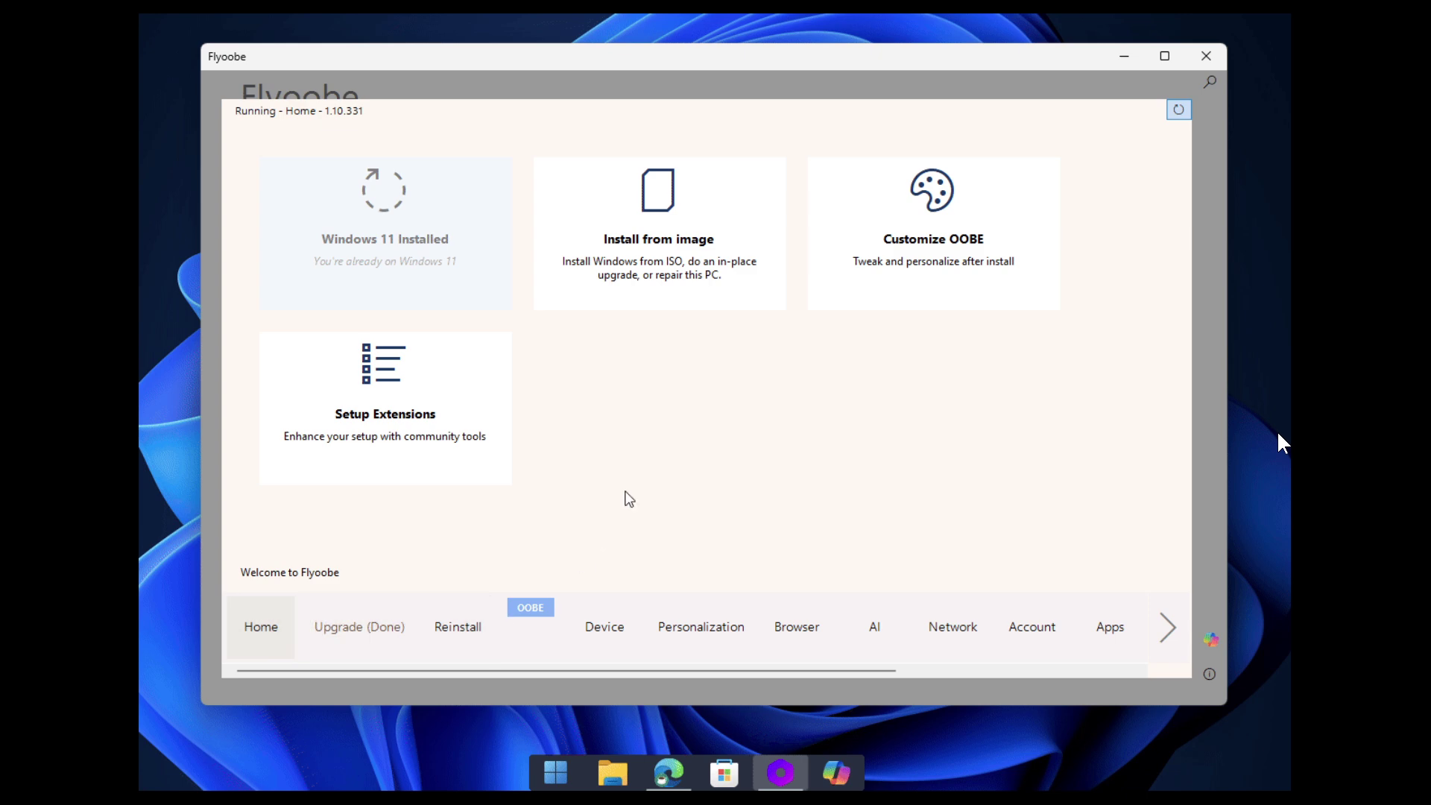
Step: Move from Customize OOBE through the Browser page to AI Experiences and rerun the Check
left_click(962, 209)
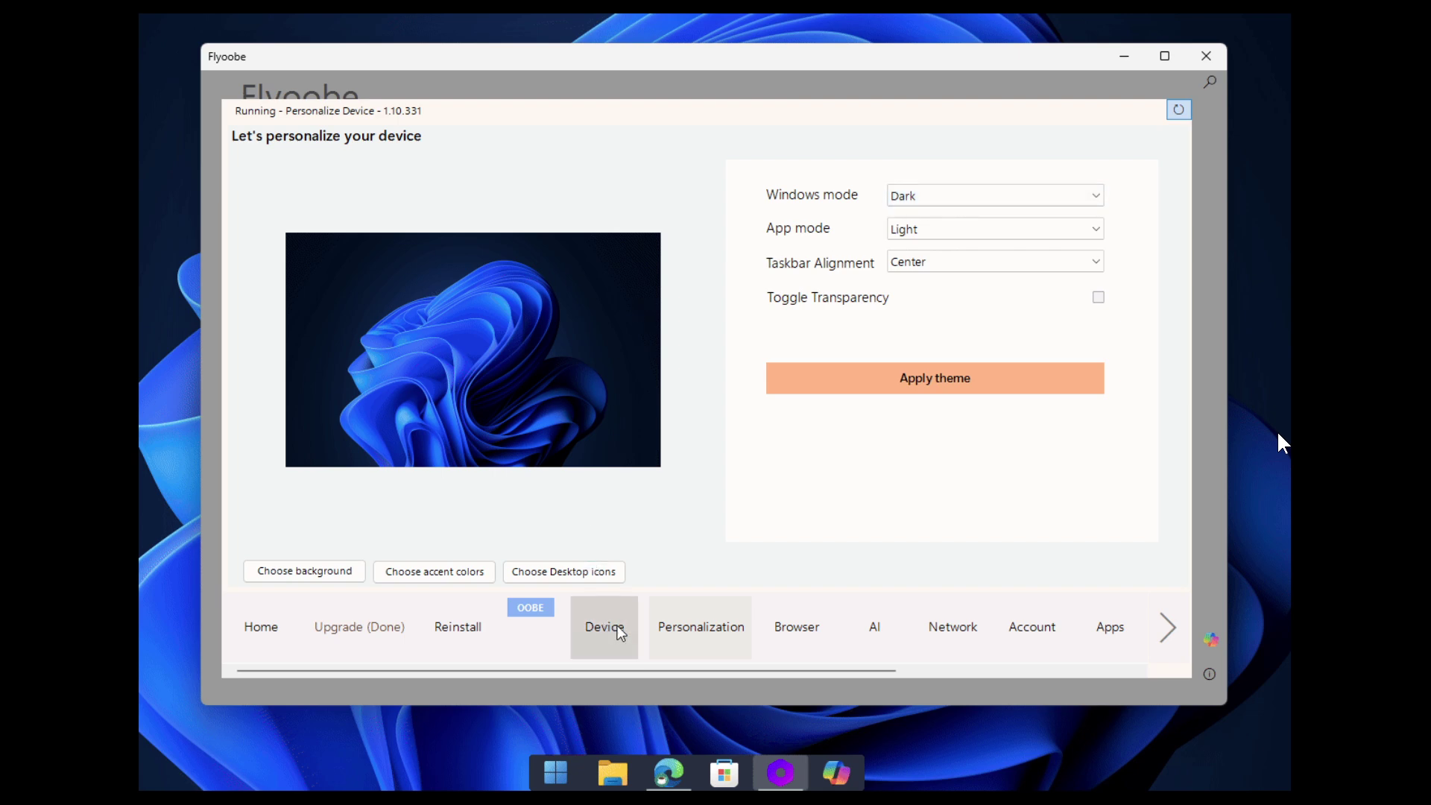
left_click(1175, 635)
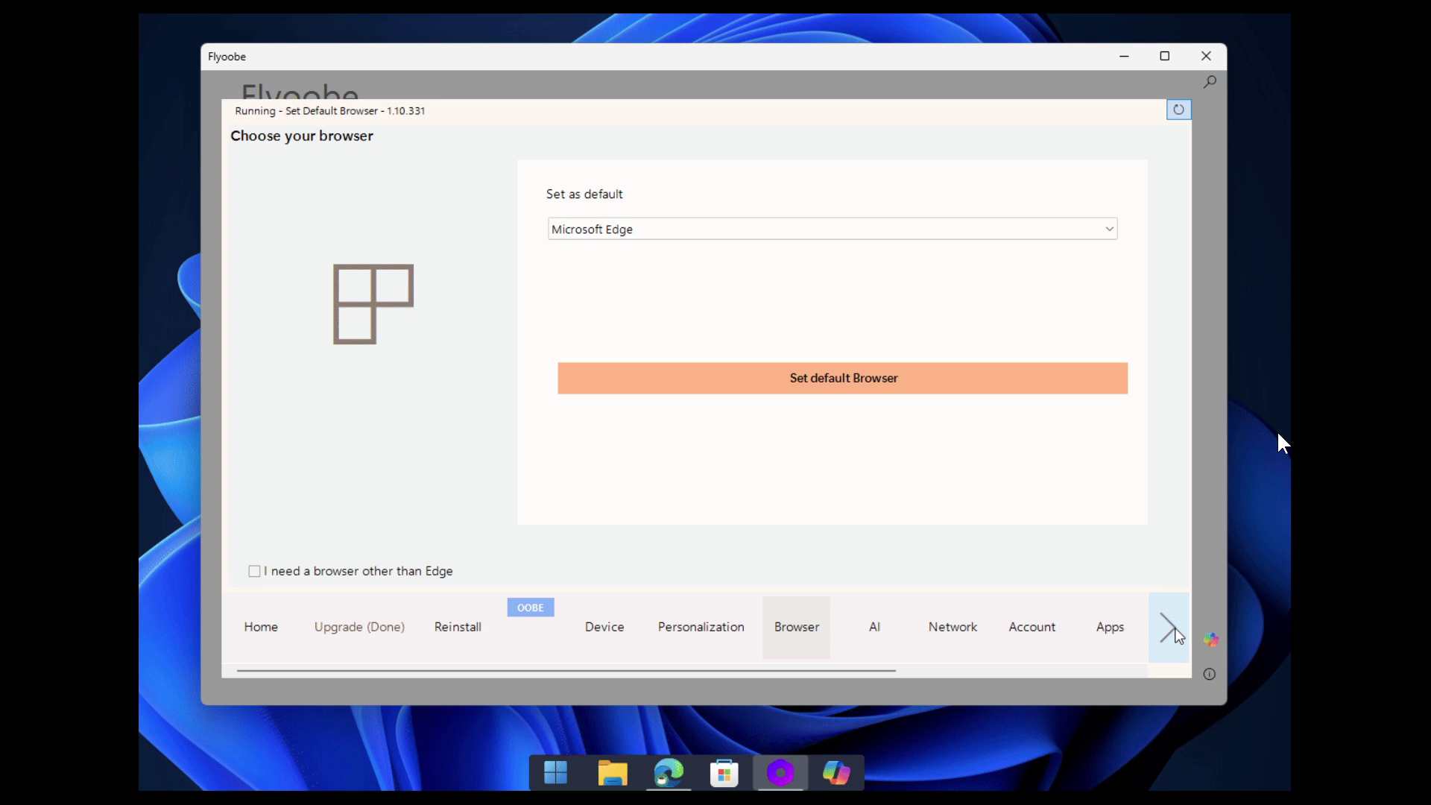
left_click(1175, 627)
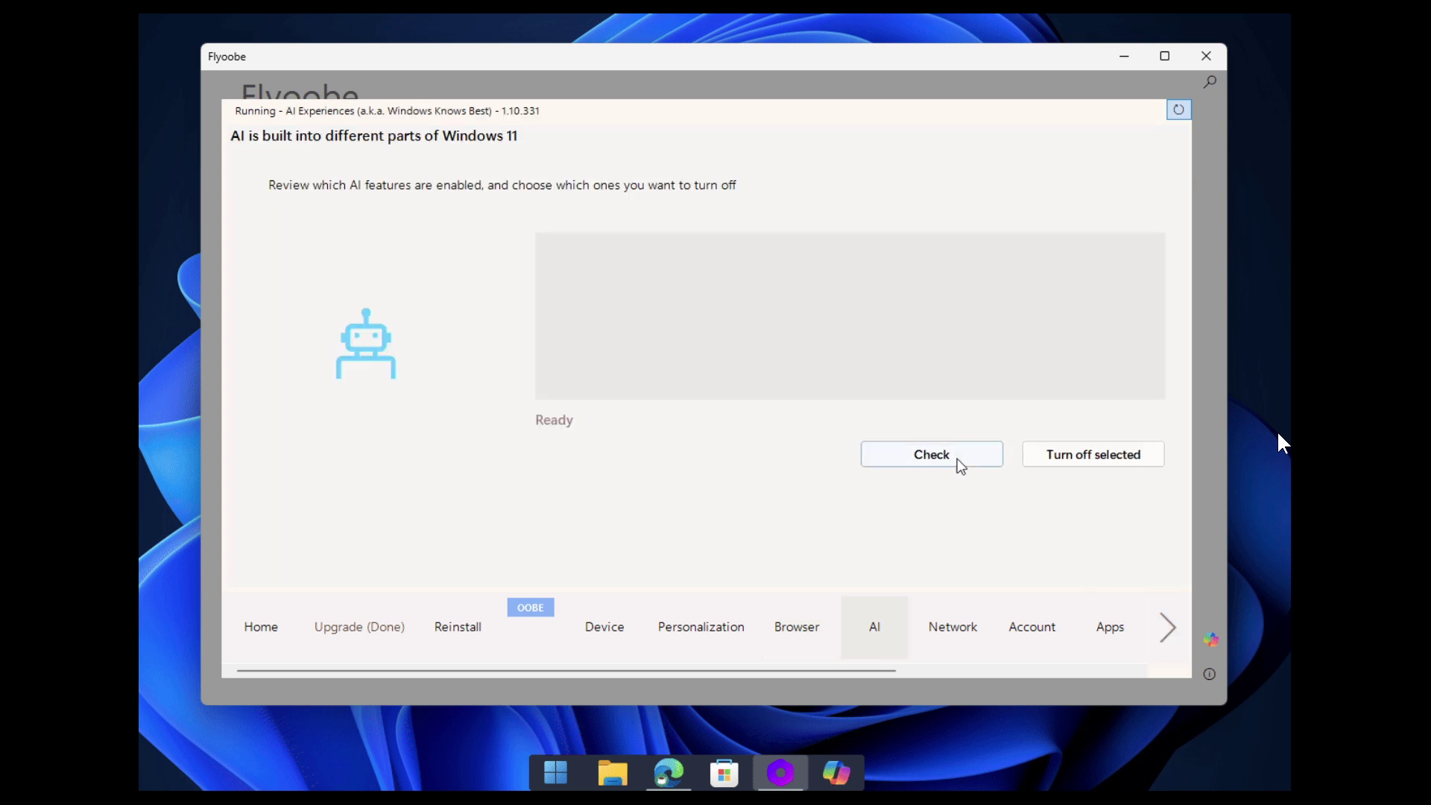
left_click(937, 456)
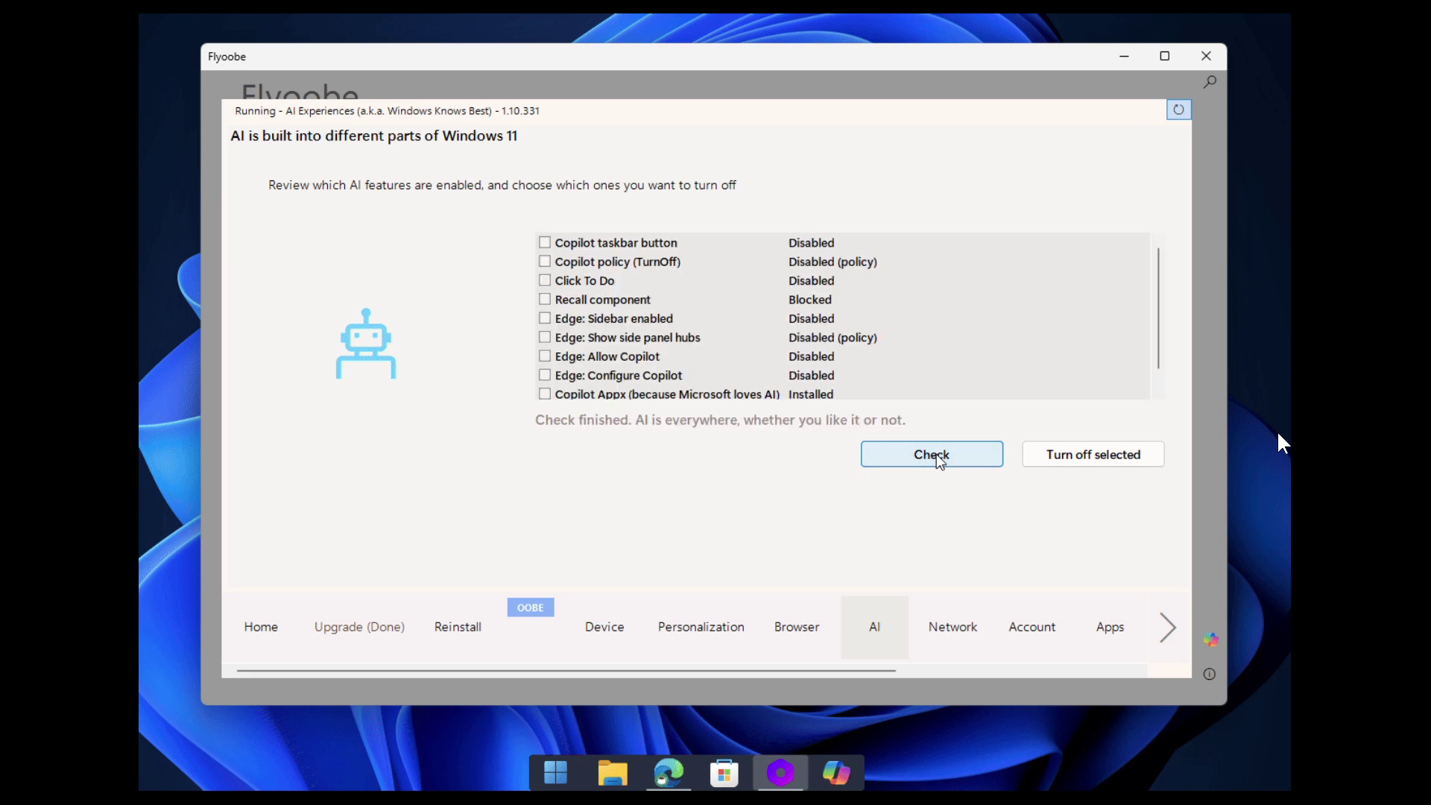